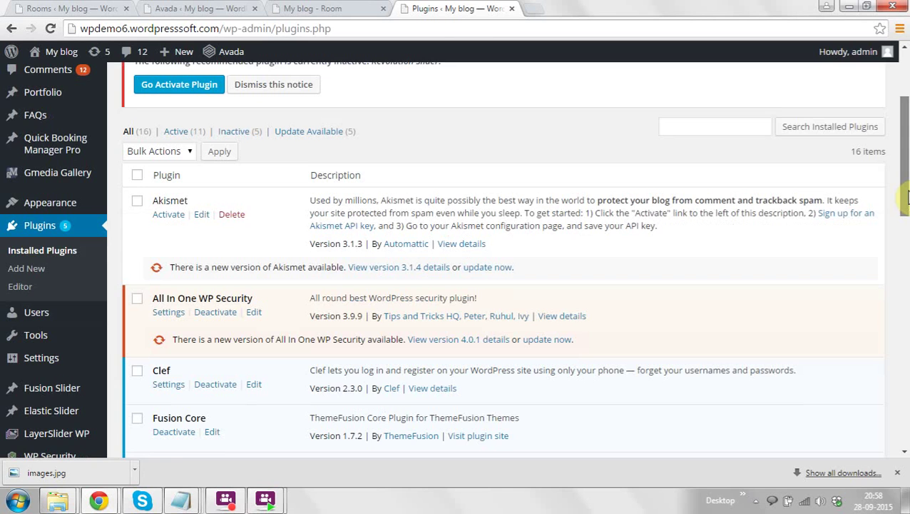
Step: Find the All In One WP Security plugin among the installed plugins and copy its name
drag(907, 199, 907, 206)
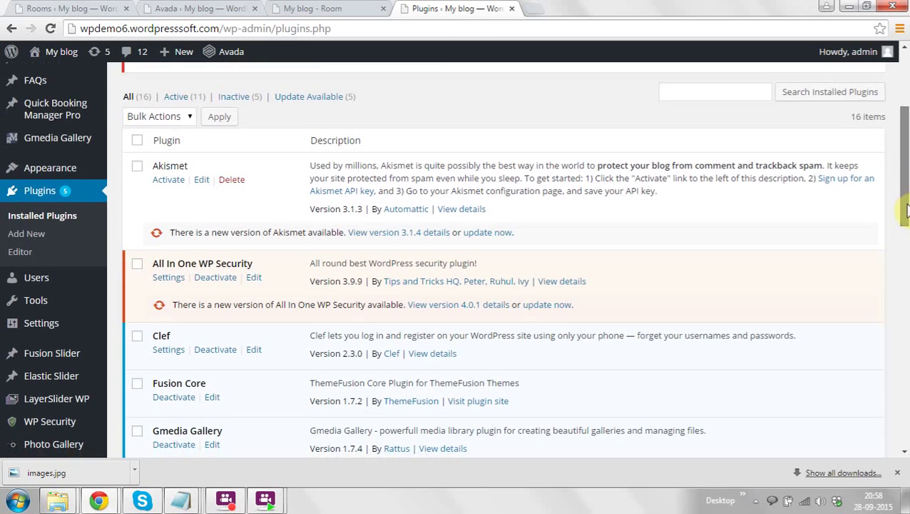
scroll(907, 207, down, 3)
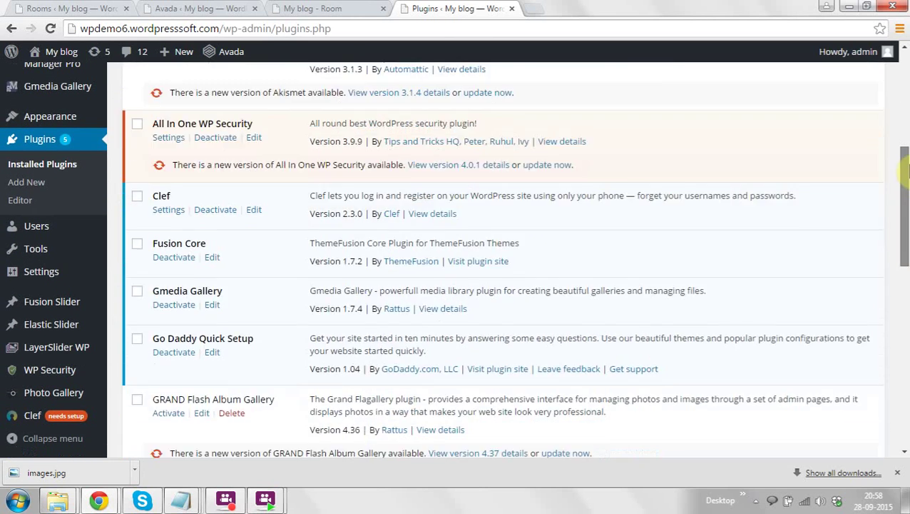
scroll(907, 171, up, 6)
scroll(907, 182, down, 3)
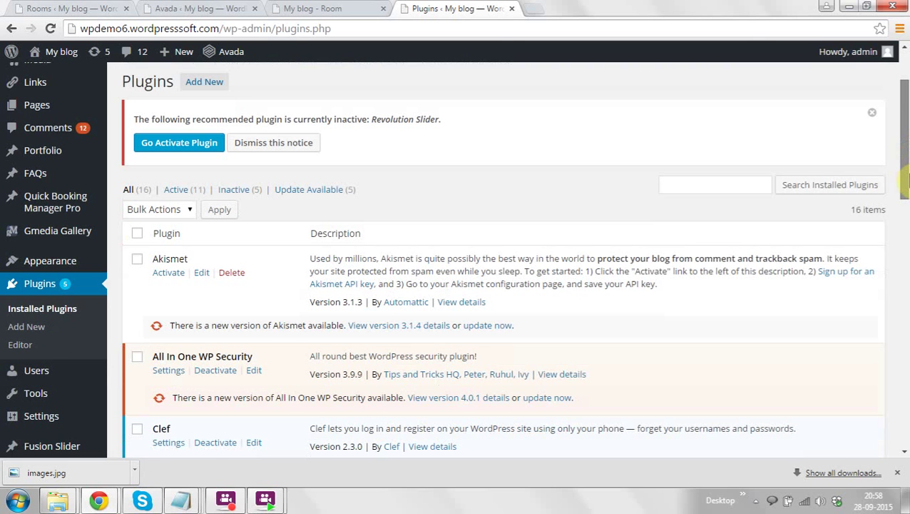
drag(908, 187, 908, 246)
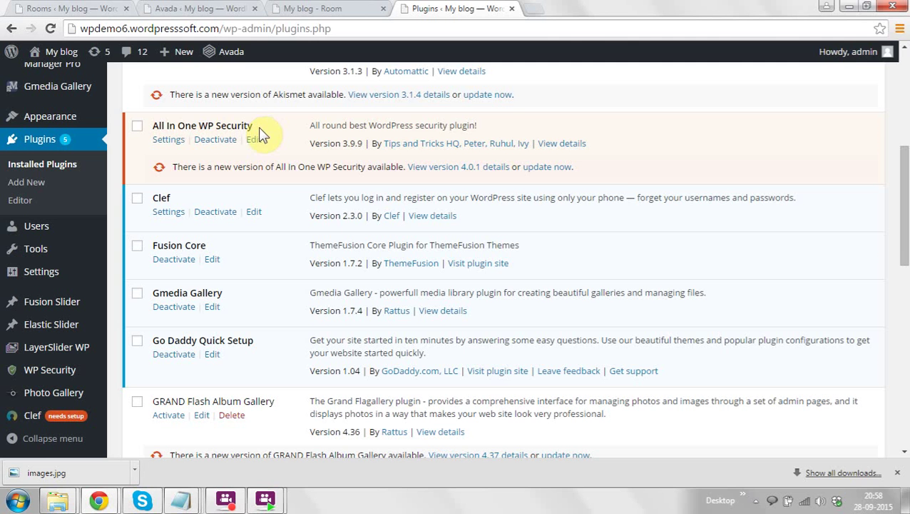
drag(255, 127, 144, 124)
key(ctrl+c)
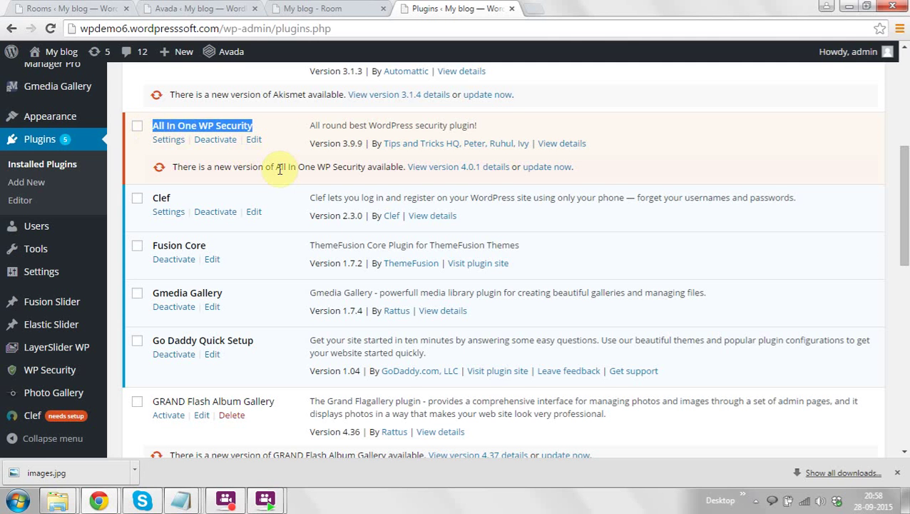
Step: Search the Add Plugins page for "All In One WP Security" and look over the matching plugin's entry
scroll(903, 207, up, 5)
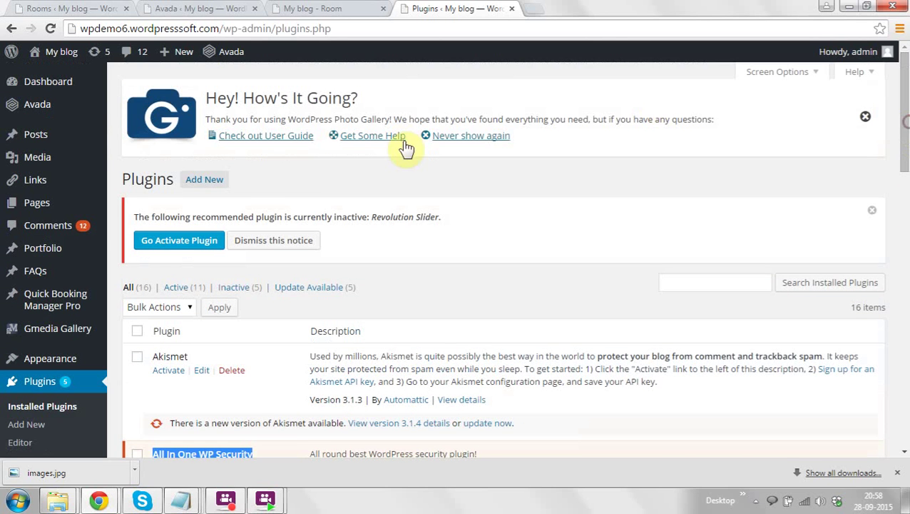
click(205, 179)
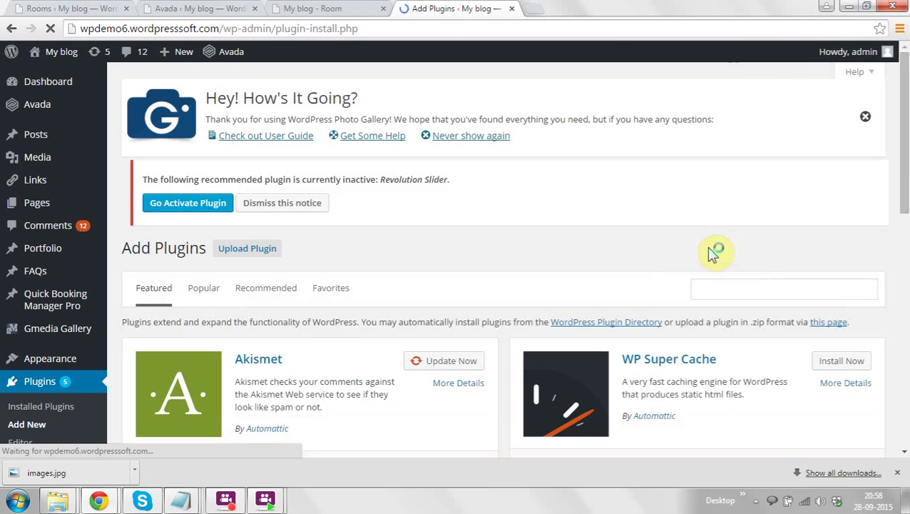
click(733, 298)
key(ctrl+v)
key(Return)
drag(904, 187, 907, 219)
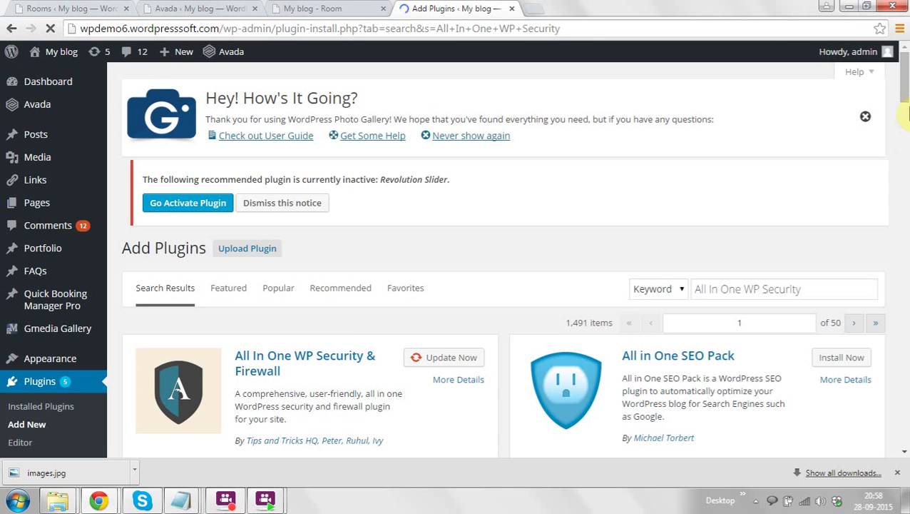
drag(905, 108, 906, 112)
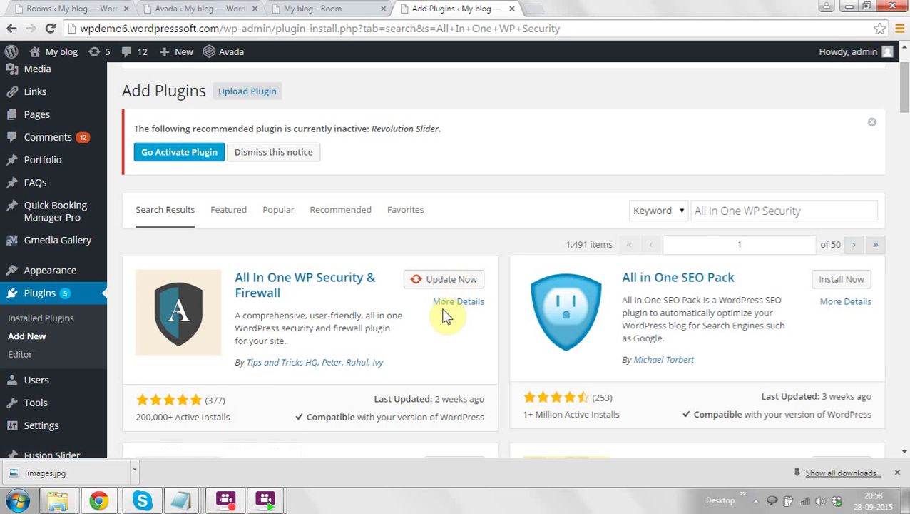
Step: Enable manual approval of new registrations in WP Security's User Registration settings and save the settings
scroll(906, 143, down, 4)
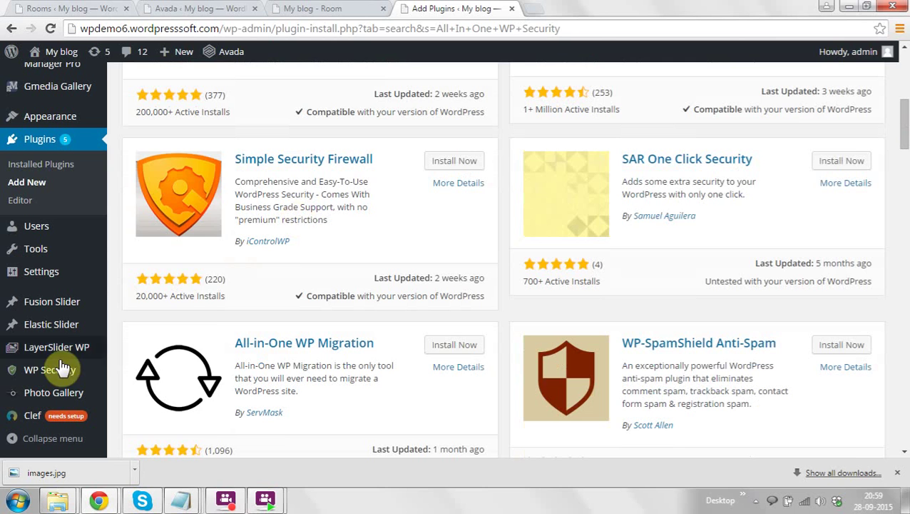
mouse_move(50, 374)
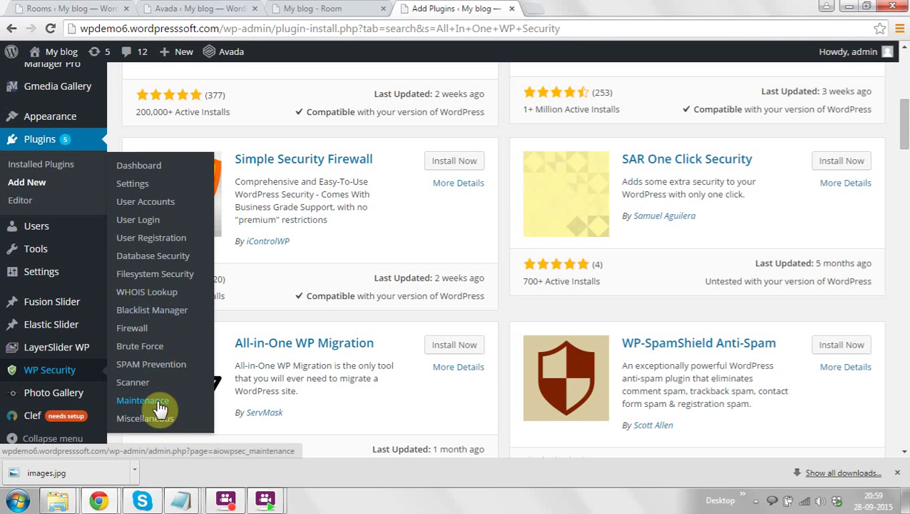
click(153, 238)
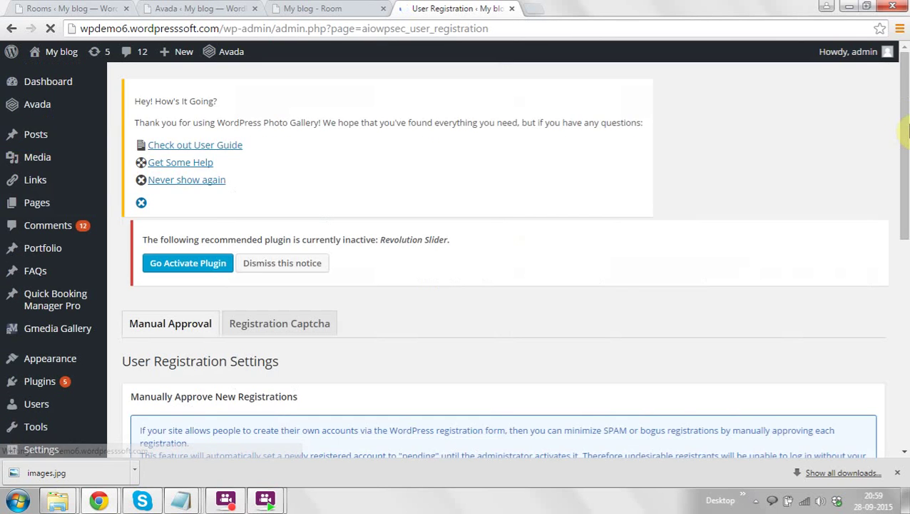
scroll(906, 127, down, 3)
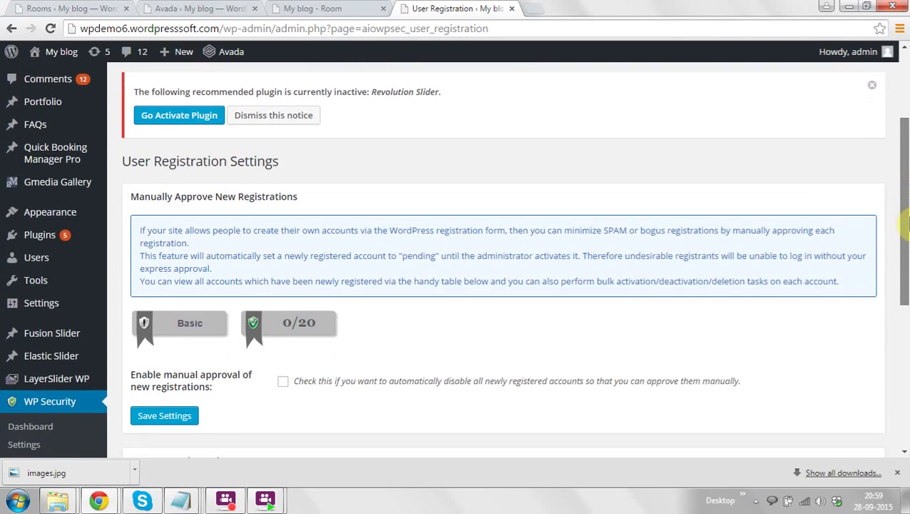
drag(906, 225, 906, 290)
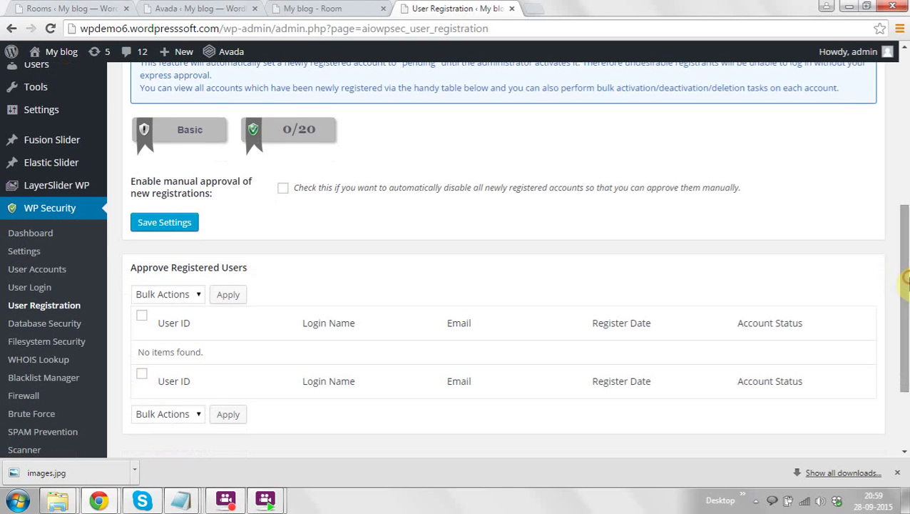
click(283, 188)
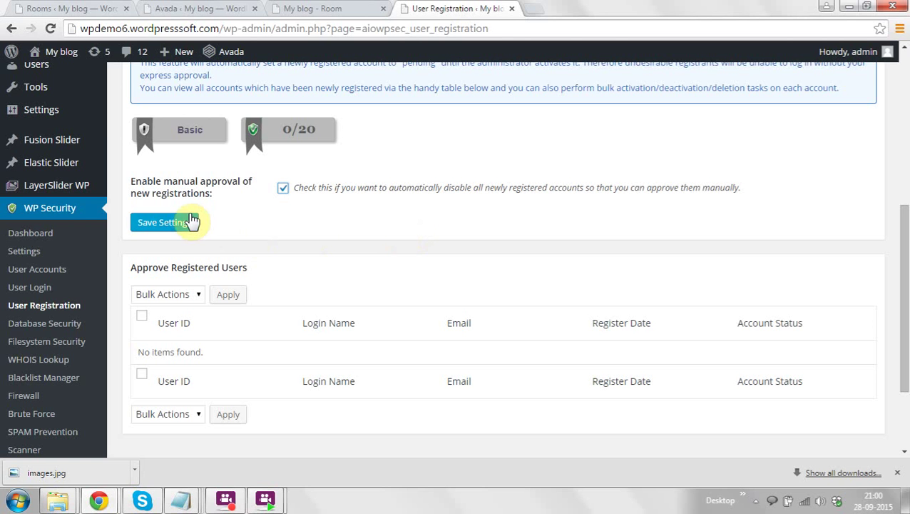
click(168, 224)
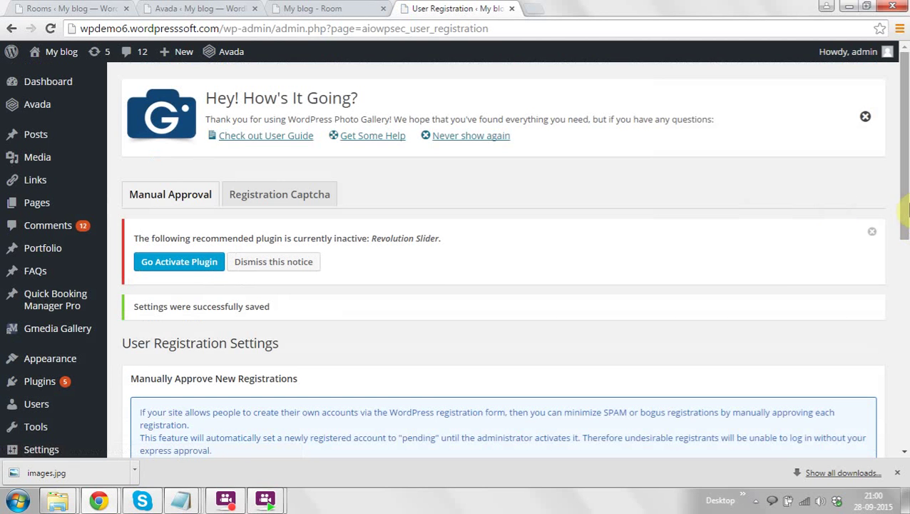
Step: Change the database table prefix to "wpdemouser_" in WP Security's Database Security settings
drag(904, 205, 904, 370)
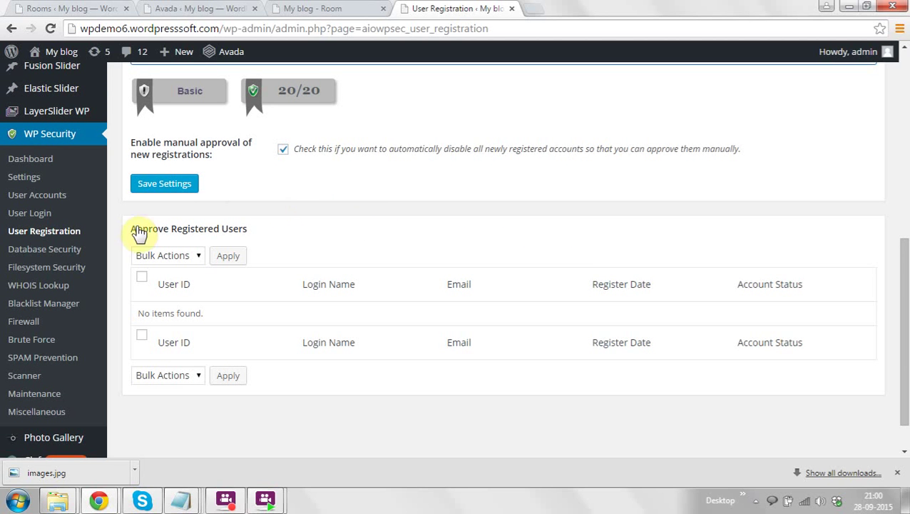
click(42, 249)
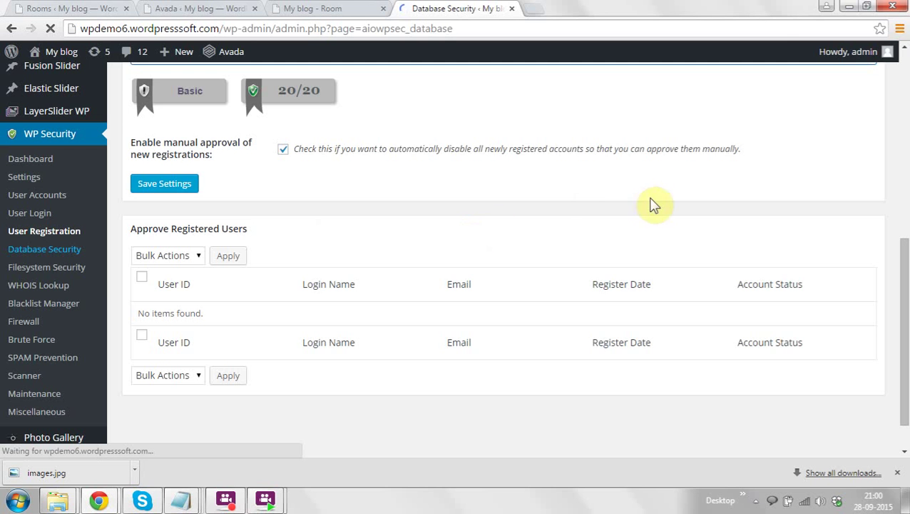
scroll(904, 264, down, 4)
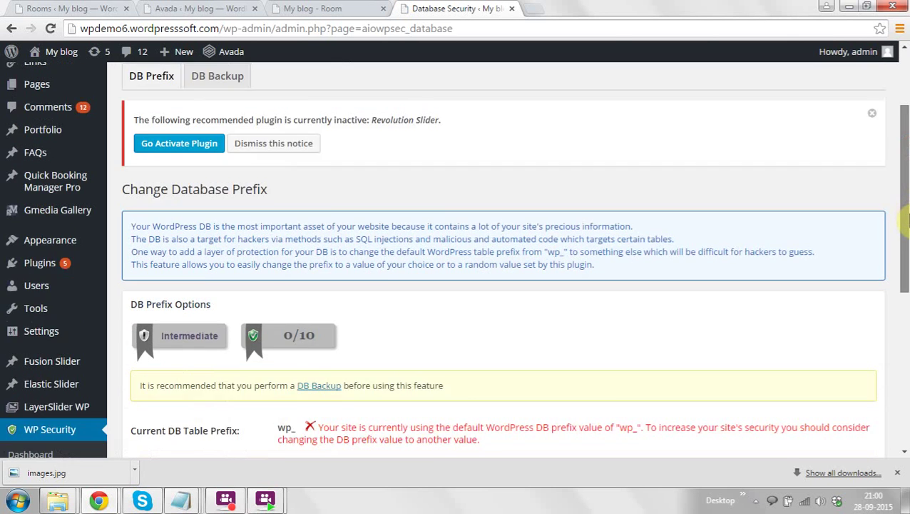
scroll(908, 265, down, 2)
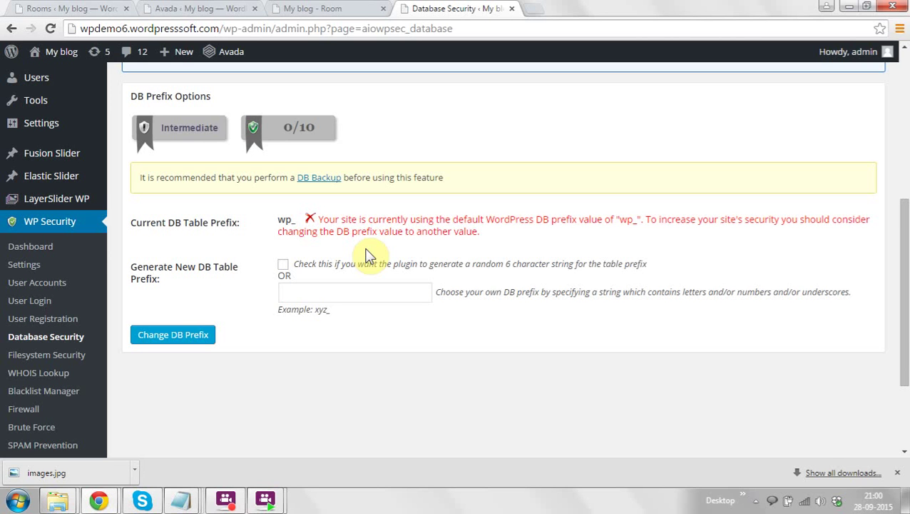
click(331, 294)
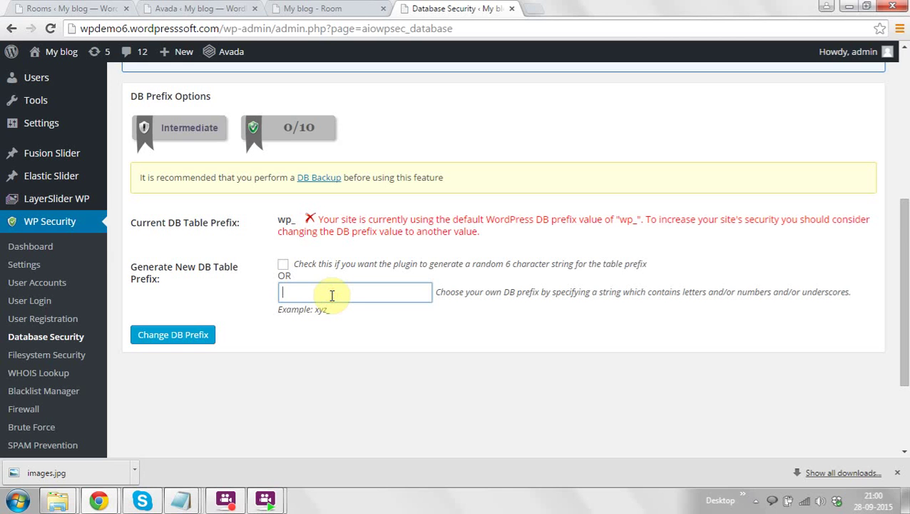
text(wpdemouser)
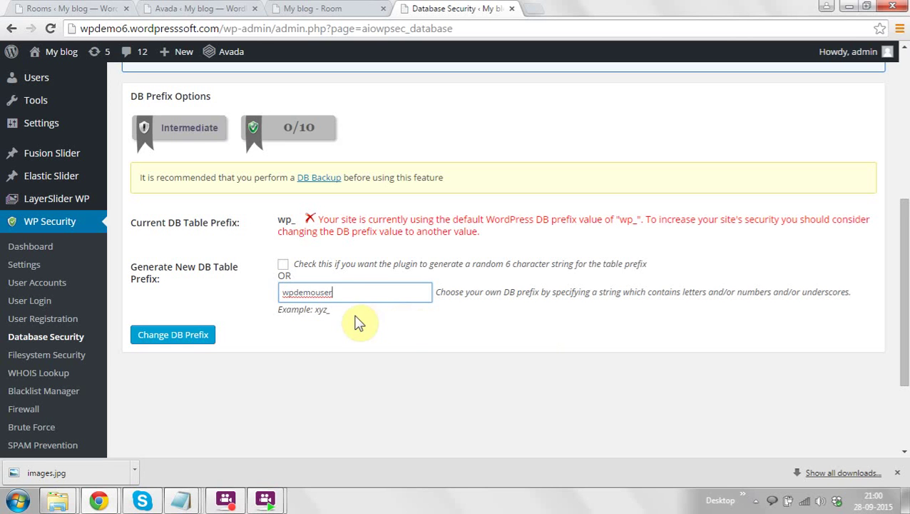
drag(300, 224, 289, 222)
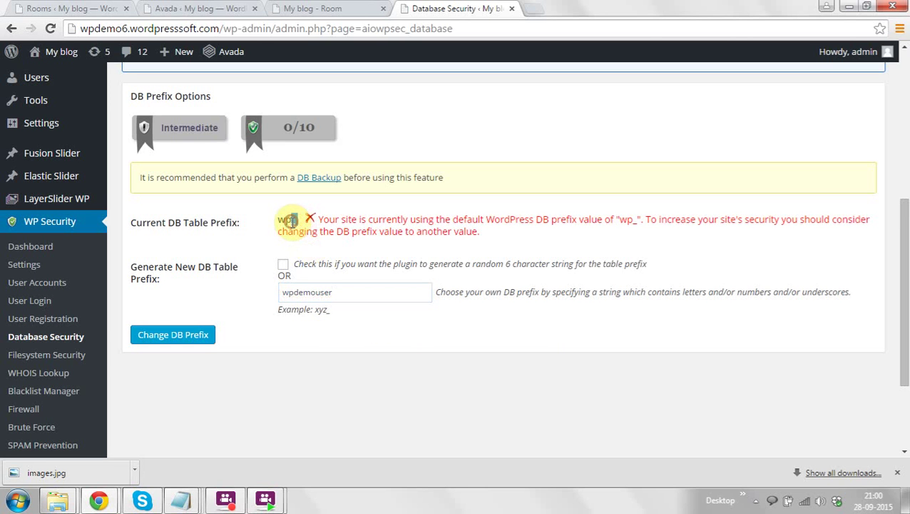
click(346, 289)
text(_)
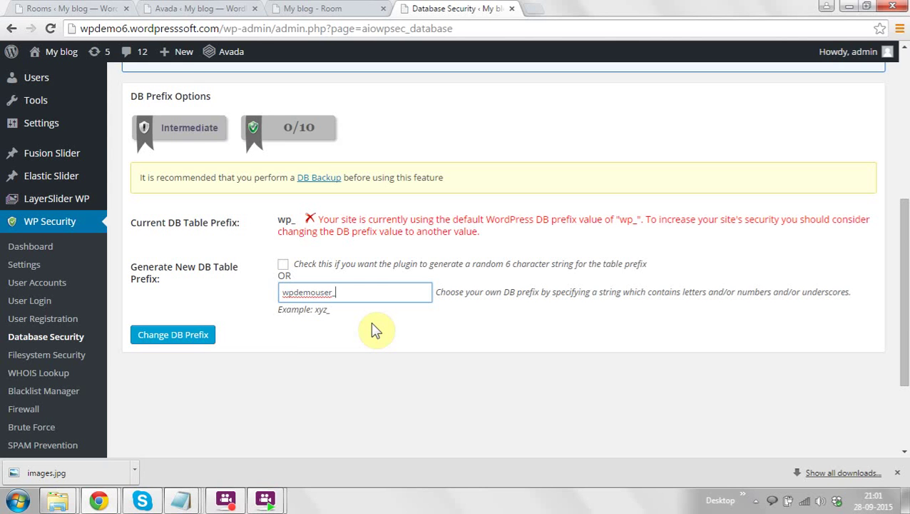
click(171, 339)
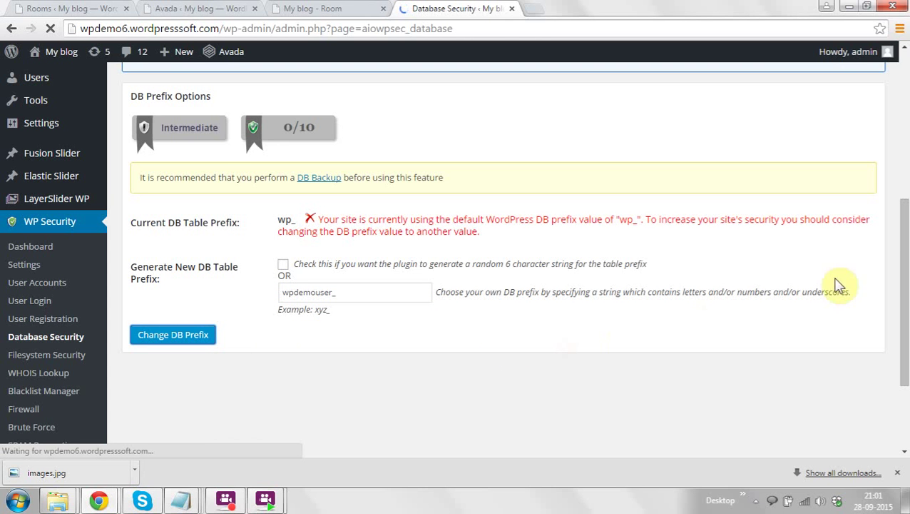
Step: Review the log of the database prefix change, and open WP Security's Filesystem Security page
scroll(904, 264, down, 2)
scroll(905, 264, down, 4)
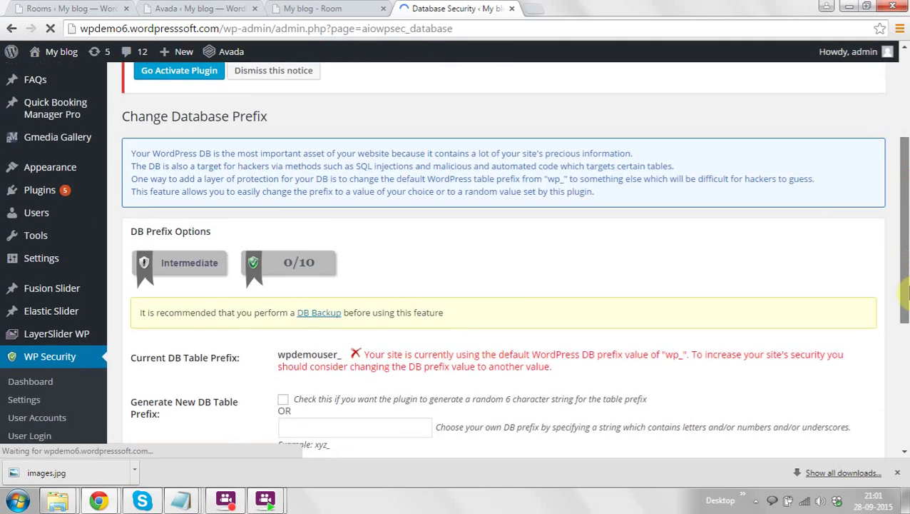
drag(908, 321, 908, 350)
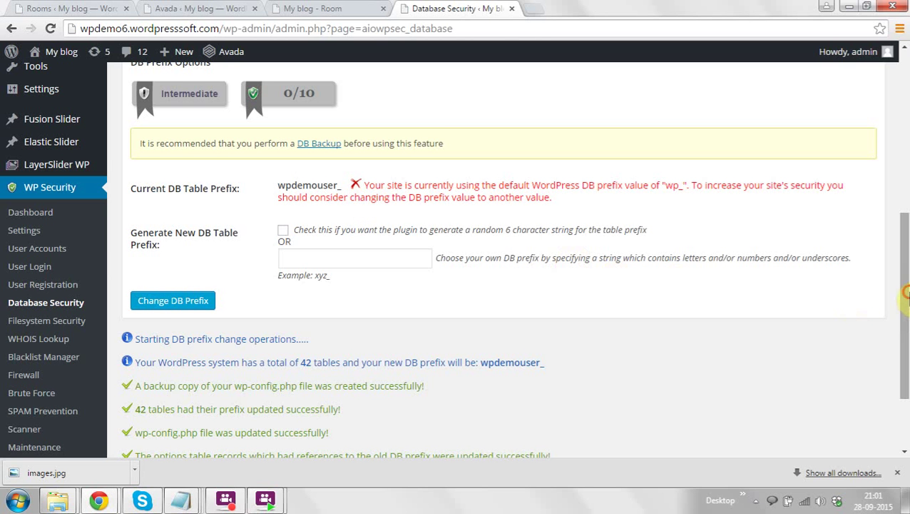
drag(903, 292, 908, 354)
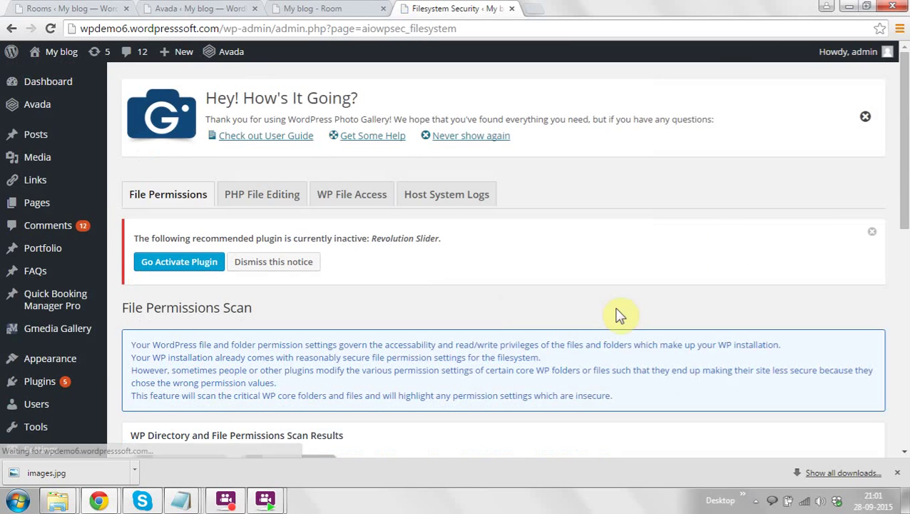
Step: Apply the recommended 0755 permissions to the root directory in the file permissions scan results and check the updated table
drag(906, 223, 904, 320)
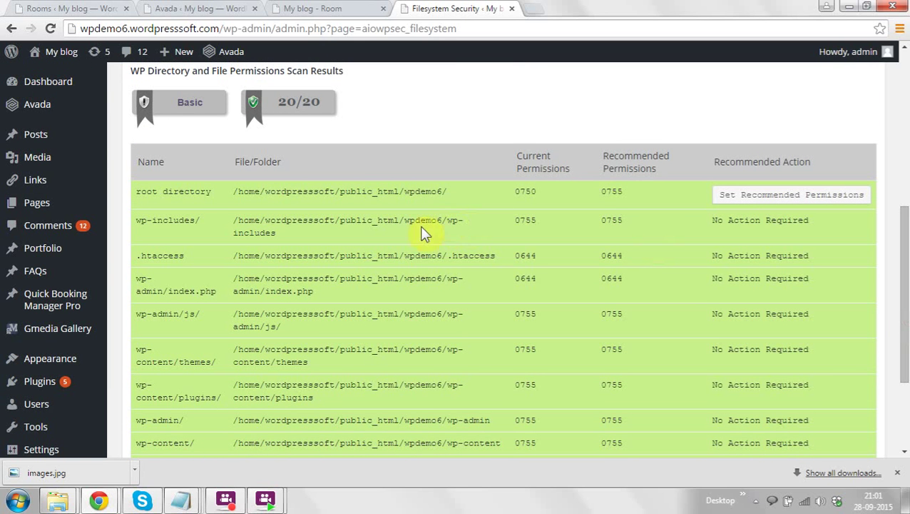
mouse_move(904, 259)
mouse_down()
mouse_move(906, 293)
mouse_move(905, 264)
mouse_up()
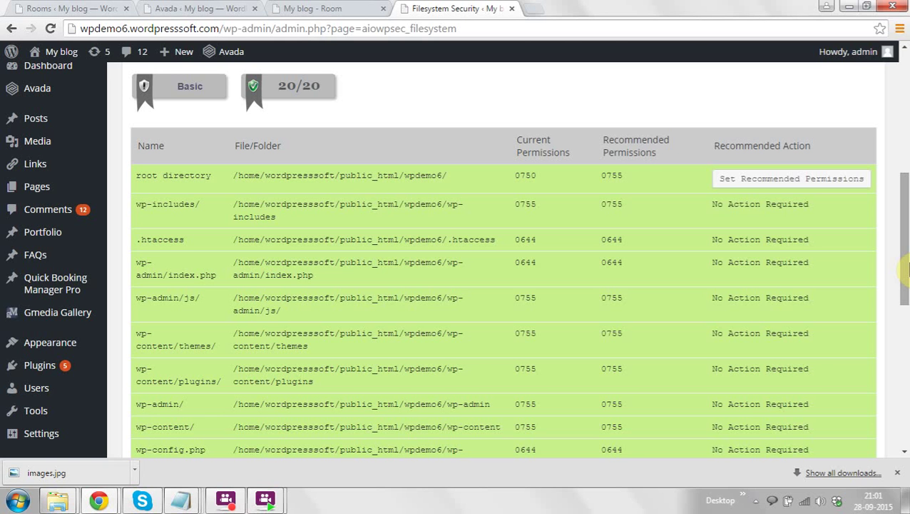
click(801, 193)
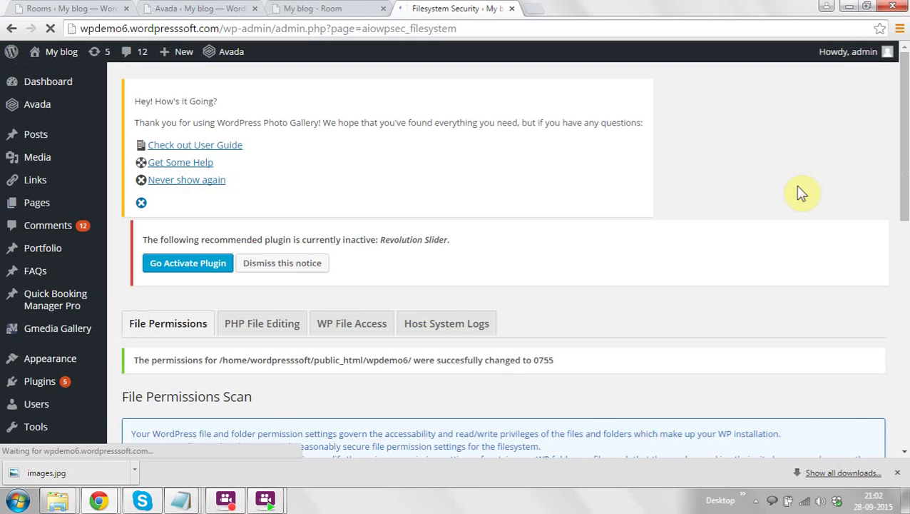
scroll(906, 296, down, 8)
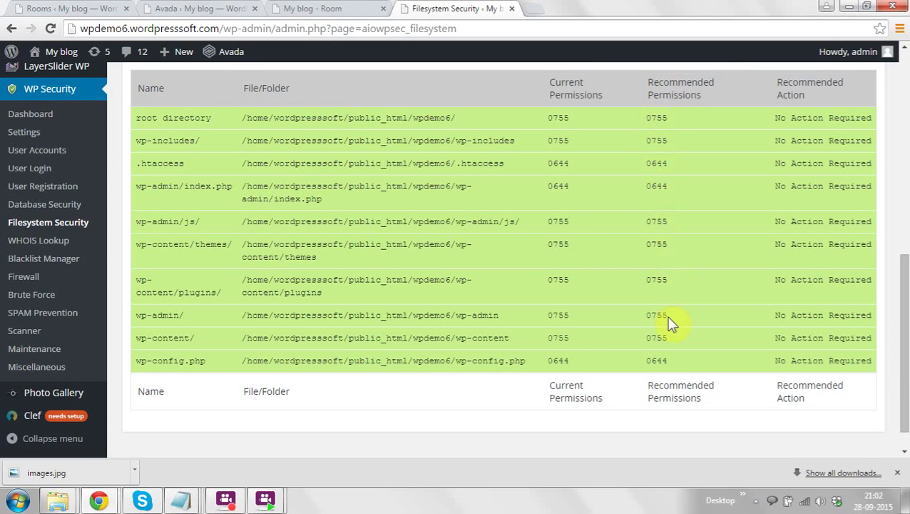
Step: Enable basic firewall protection in WP Security's Firewall settings
scroll(905, 421, down, 2)
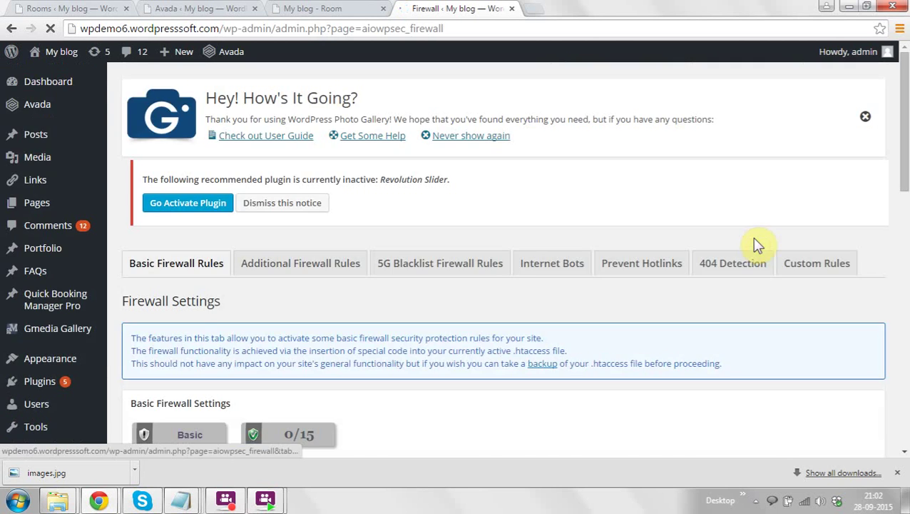
scroll(904, 227, down, 3)
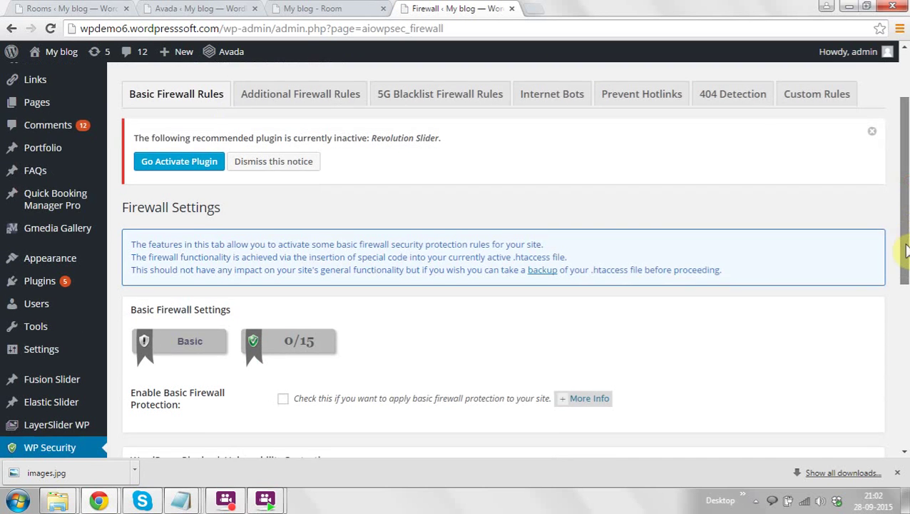
scroll(902, 240, down, 2)
drag(905, 278, 900, 306)
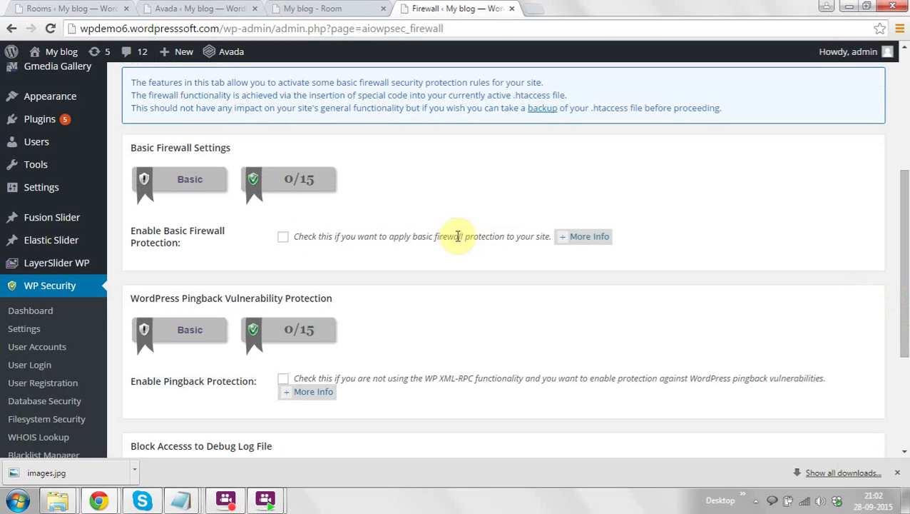
click(285, 238)
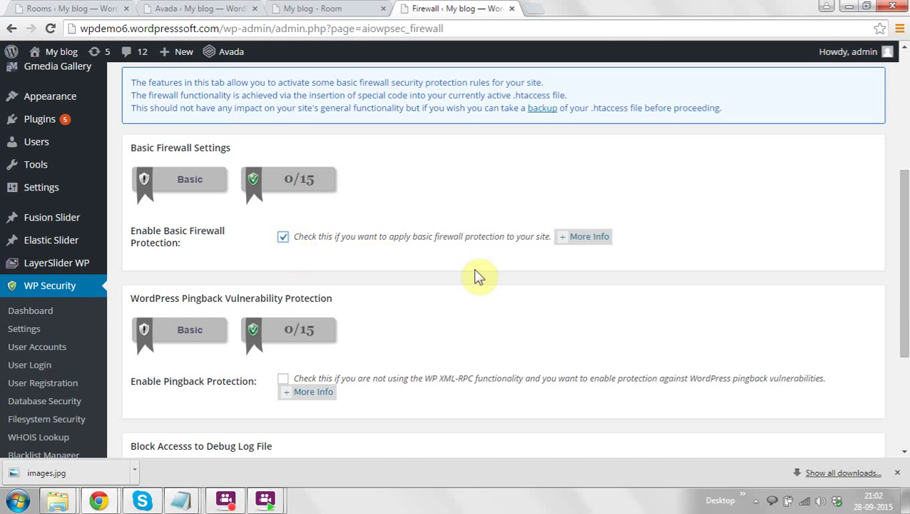
Step: Enable pingback protection against WordPress pingback vulnerabilities and save the basic firewall settings
drag(902, 307, 907, 357)
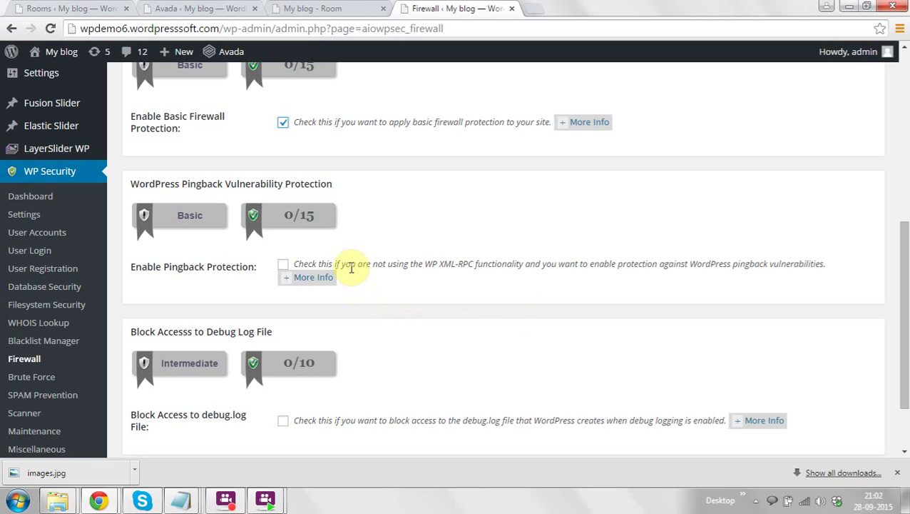
click(283, 268)
drag(903, 323, 901, 367)
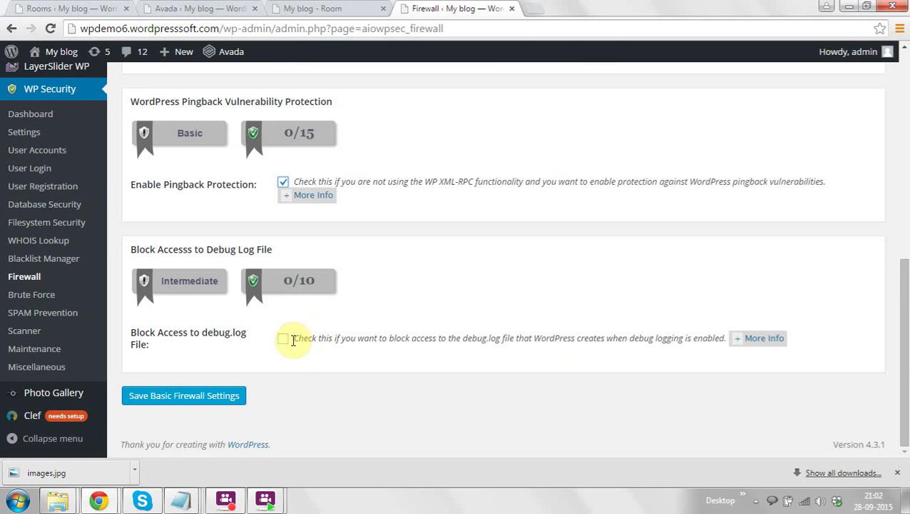
click(197, 397)
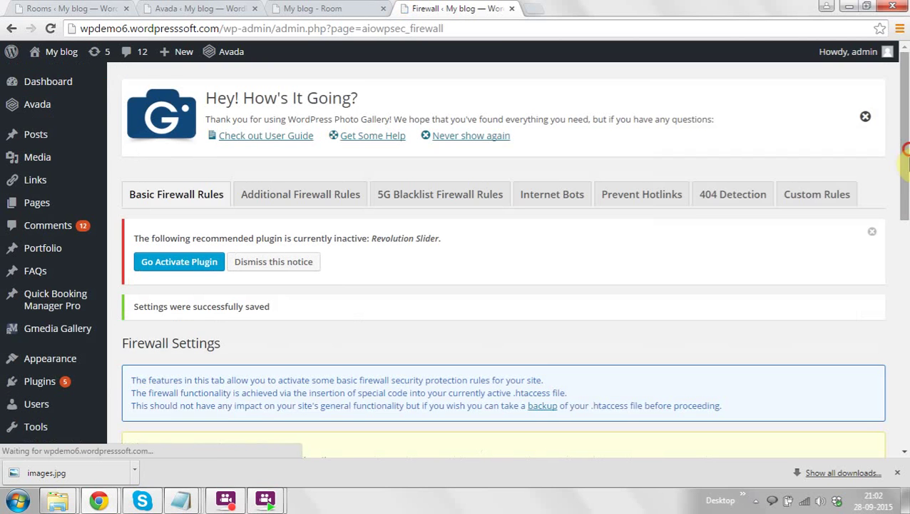
scroll(898, 200, down, 1)
scroll(905, 171, up, 1)
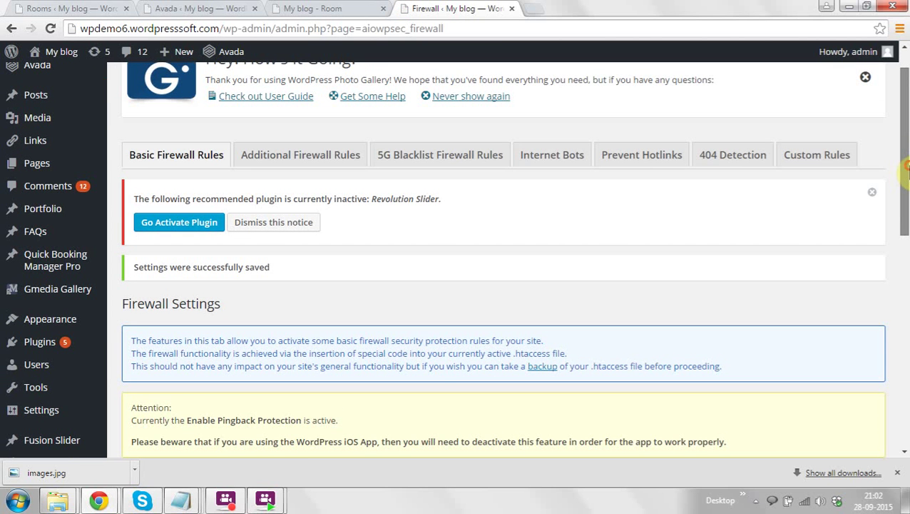
Step: In the Additional Firewall Rules, disable Trace and Track and forbid proxy comment posting
click(299, 163)
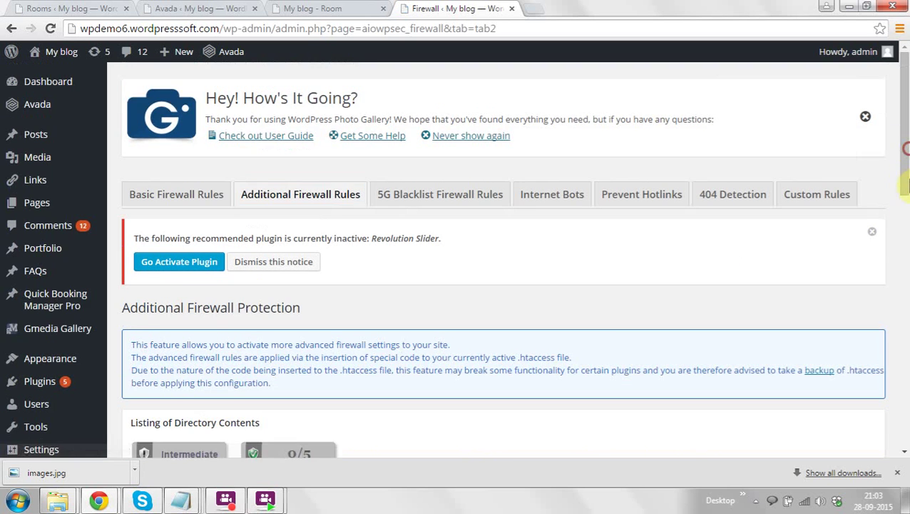
drag(906, 152, 906, 265)
scroll(906, 242, down, 1)
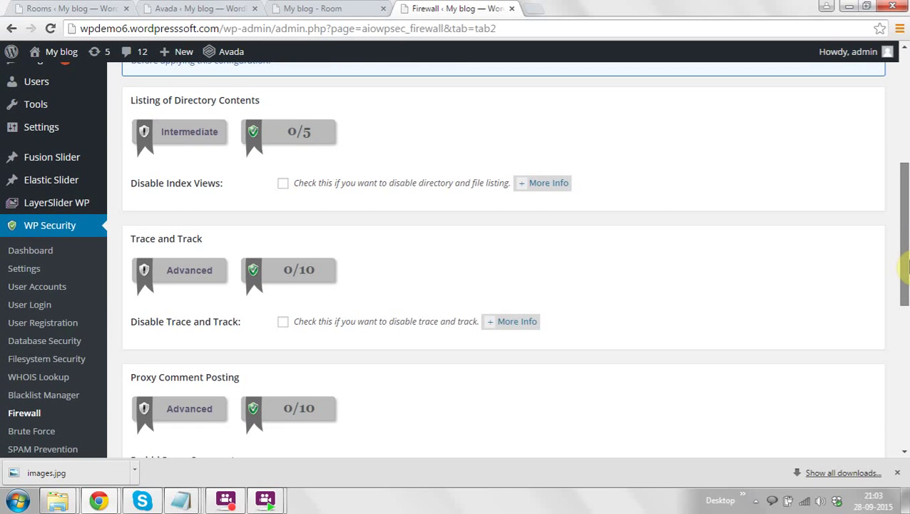
drag(906, 268, 906, 289)
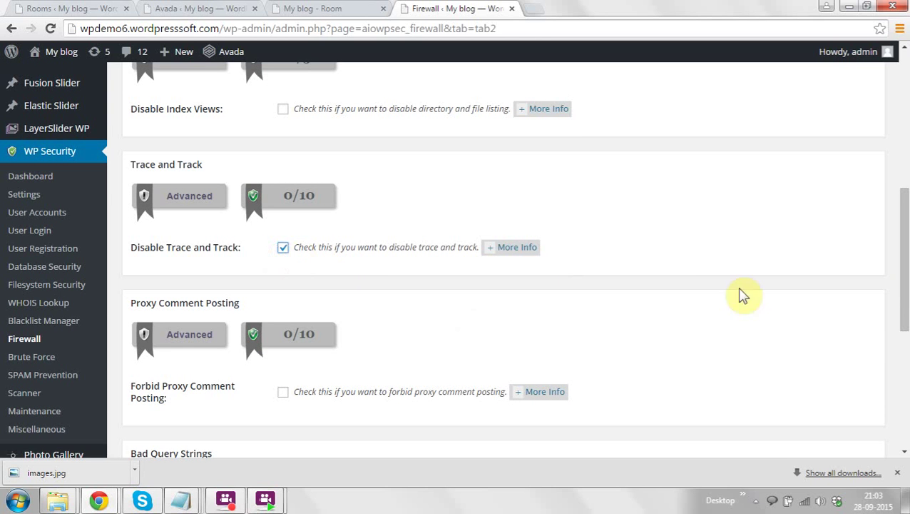
scroll(904, 313, down, 3)
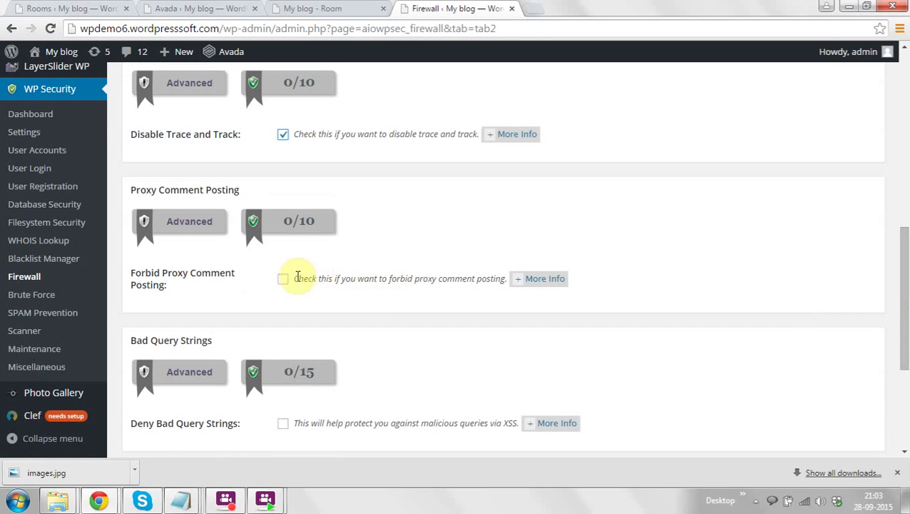
click(283, 282)
Step: Enable Deny Bad Query Strings and the Advanced Character String Filter, and save the additional firewall settings
drag(902, 259, 907, 305)
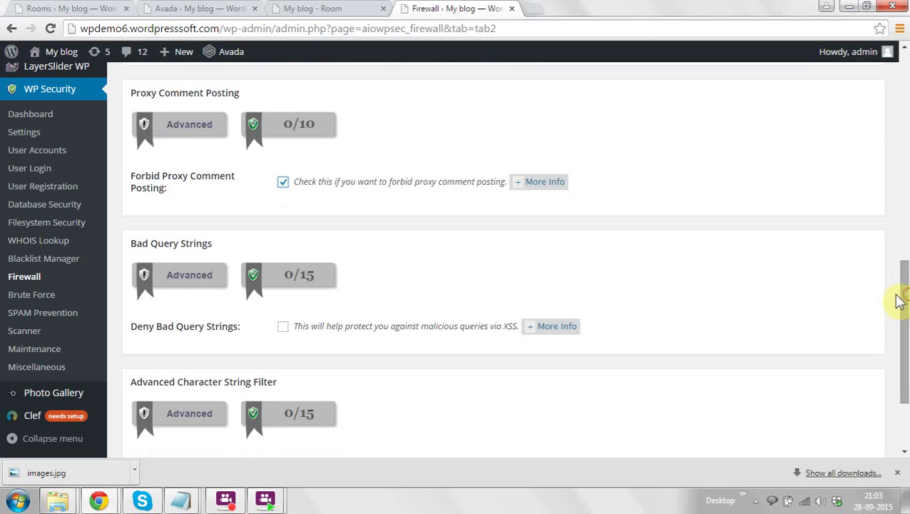
click(283, 328)
drag(903, 364, 906, 407)
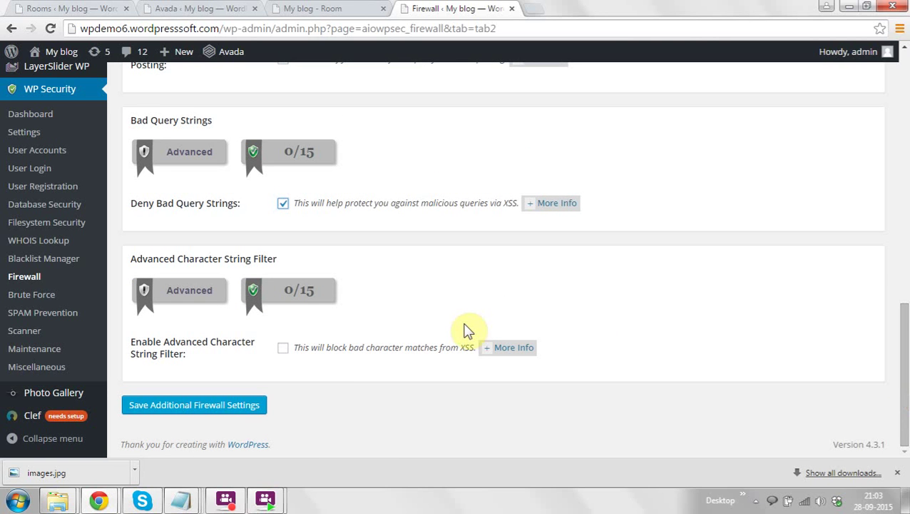
click(283, 347)
click(184, 411)
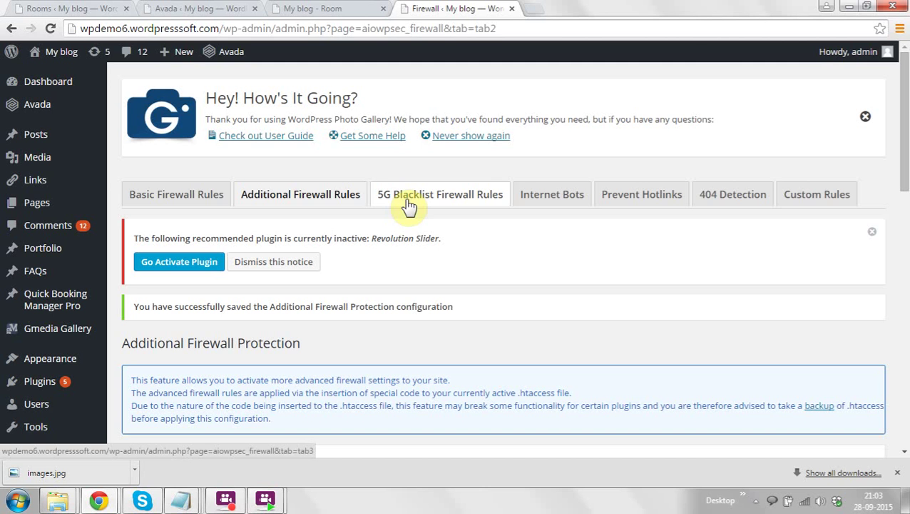
Step: Enable 5G firewall protection in the 5G Blacklist Firewall Rules and save the settings
click(409, 203)
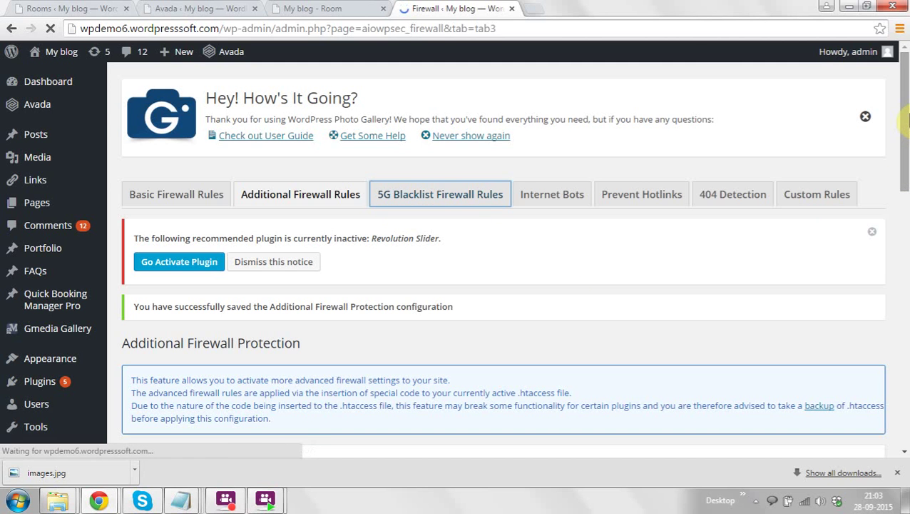
drag(907, 121, 906, 261)
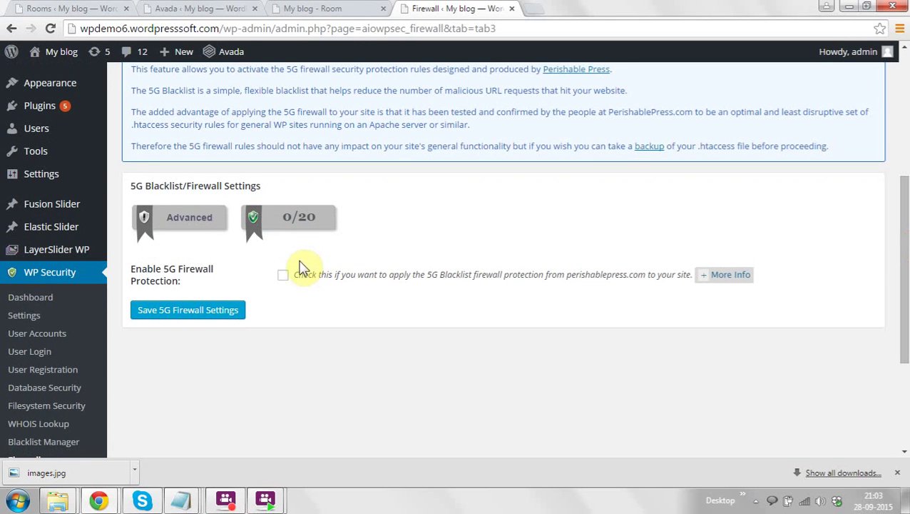
click(283, 276)
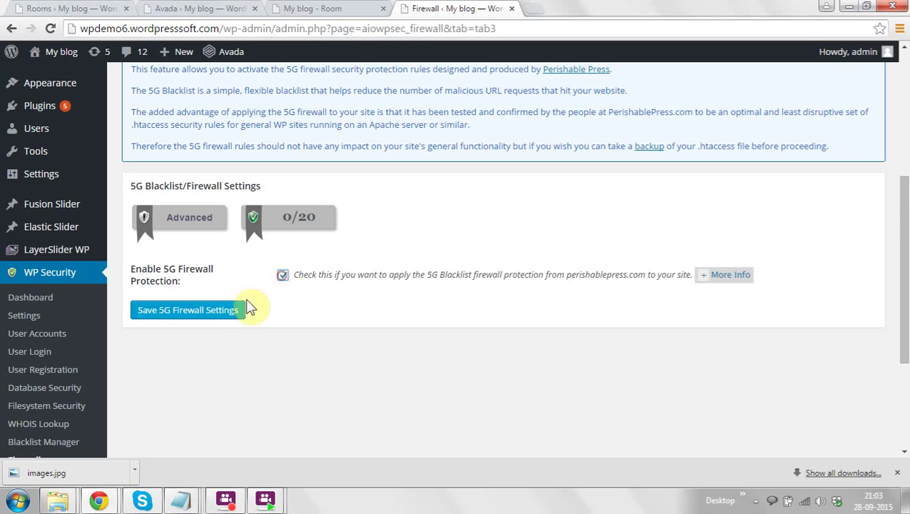
click(203, 309)
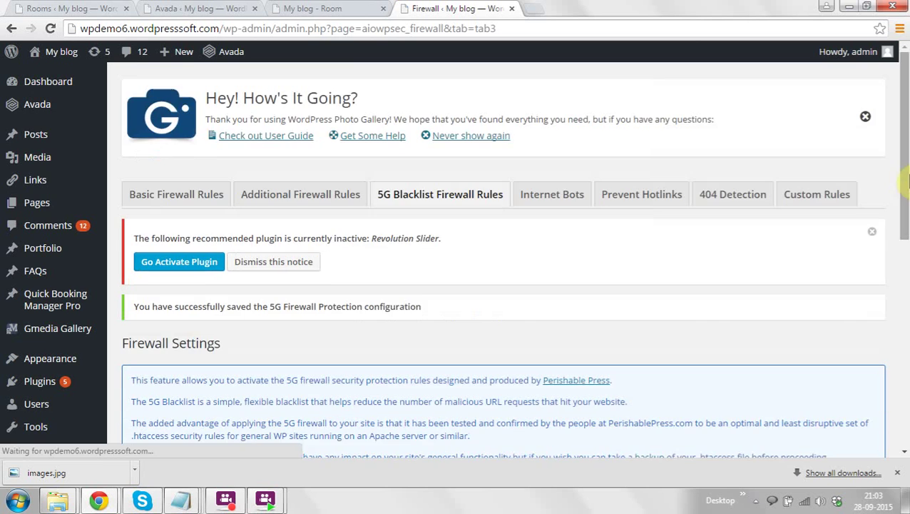
drag(906, 184, 906, 203)
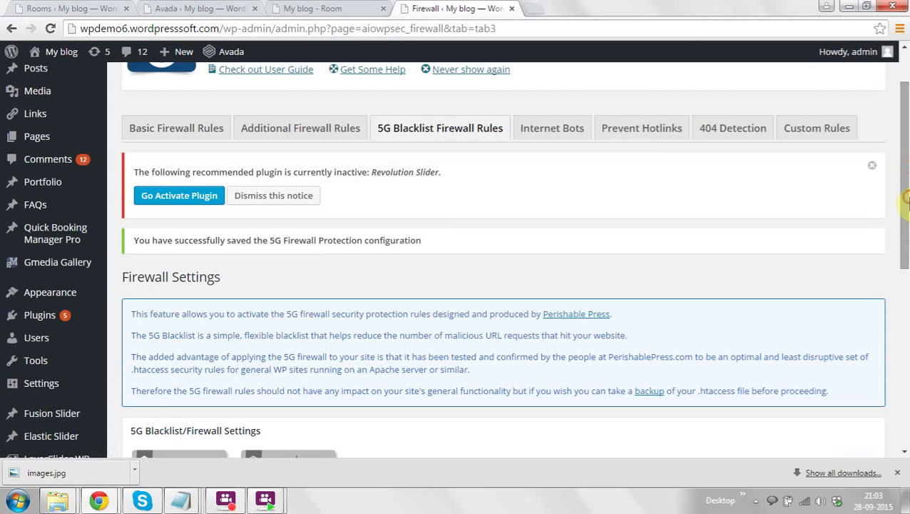
Step: Go to the Internet Bots firewall settings and save the Block Fake Googlebots configuration
click(566, 134)
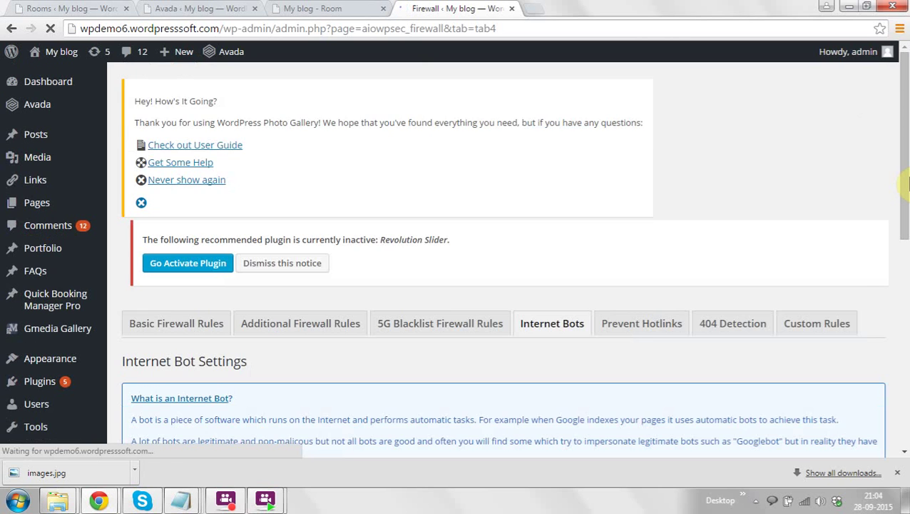
drag(906, 184, 906, 357)
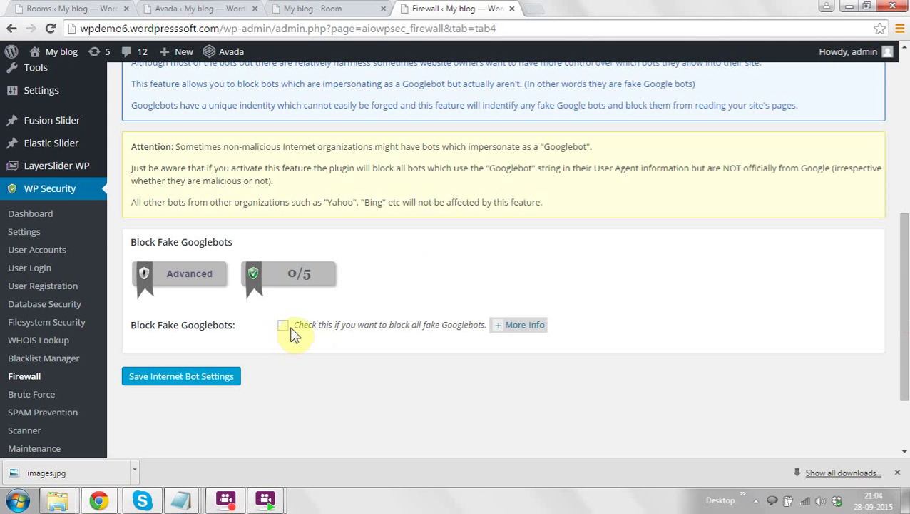
click(203, 377)
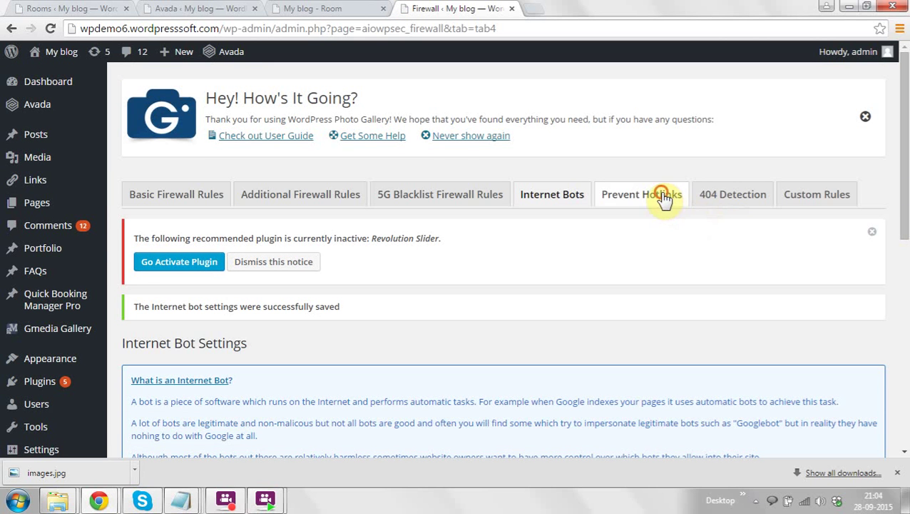
Step: Enable image hotlinking prevention in the Prevent Hotlinks firewall settings and save
click(664, 195)
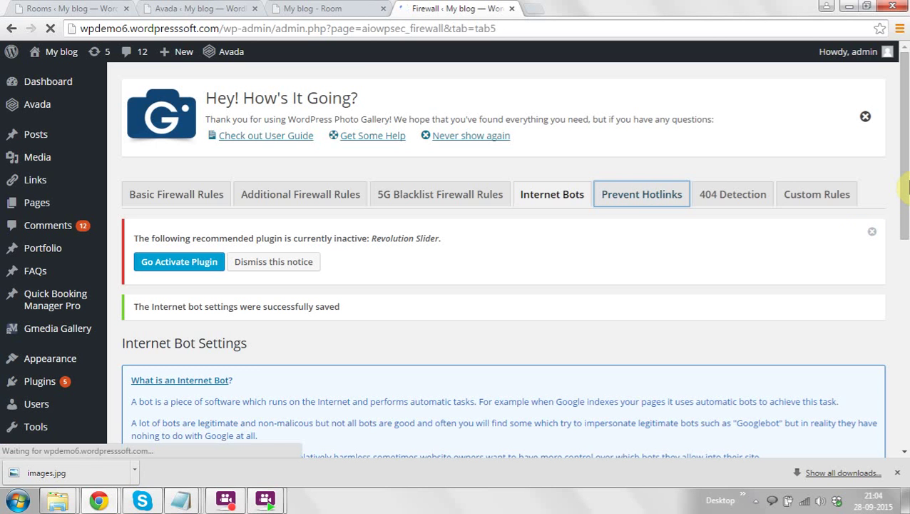
scroll(906, 275, down, 2)
scroll(906, 275, down, 1)
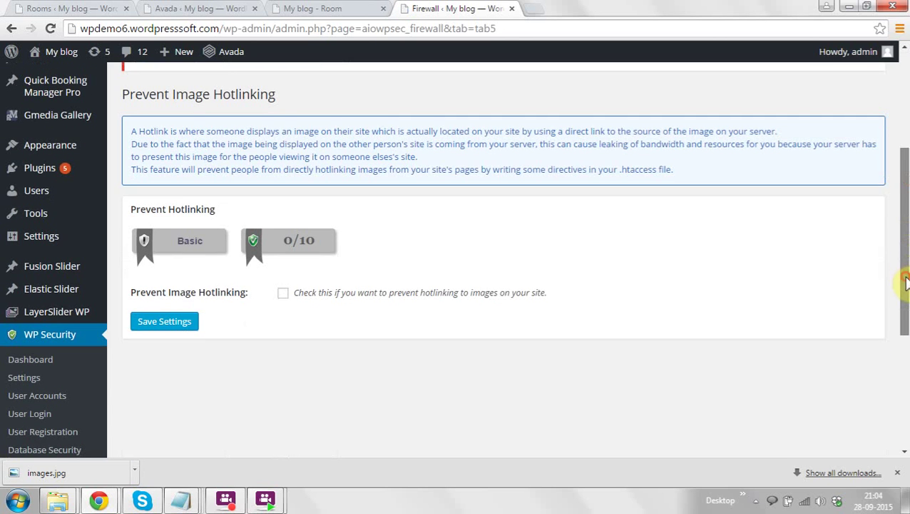
click(283, 293)
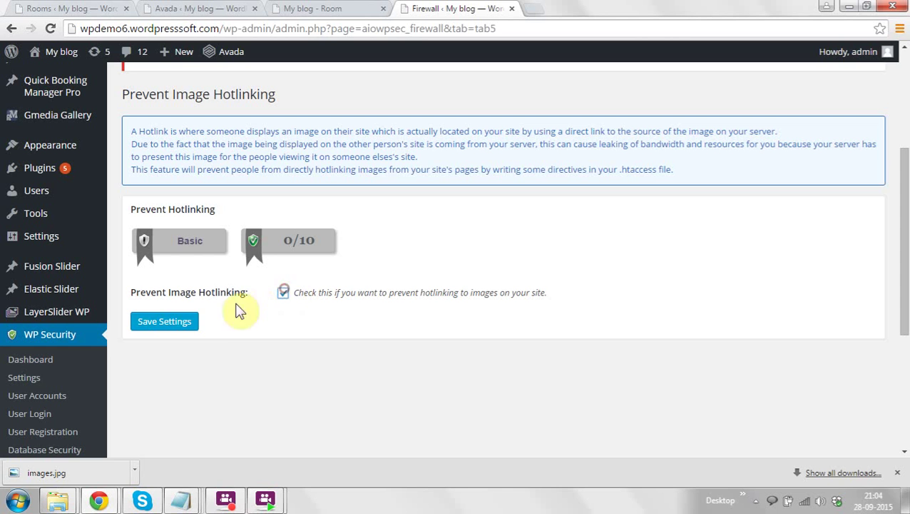
click(178, 320)
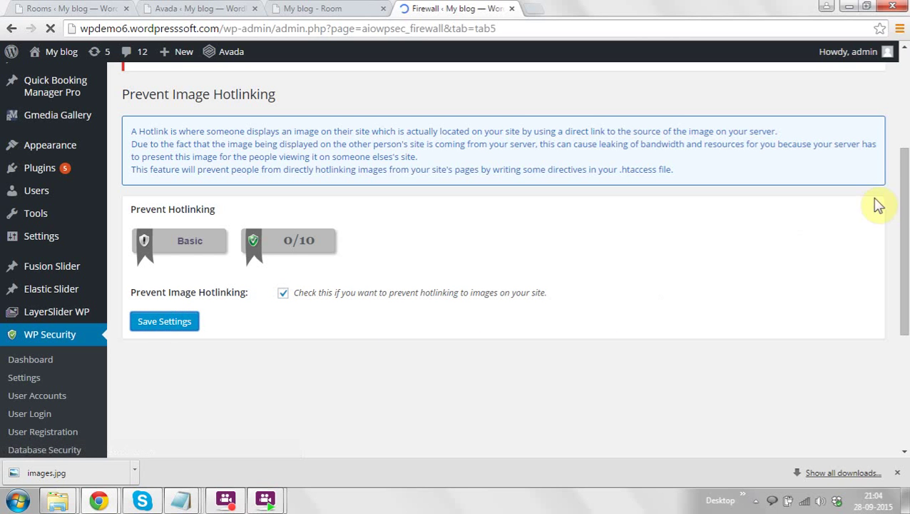
scroll(900, 196, down, 1)
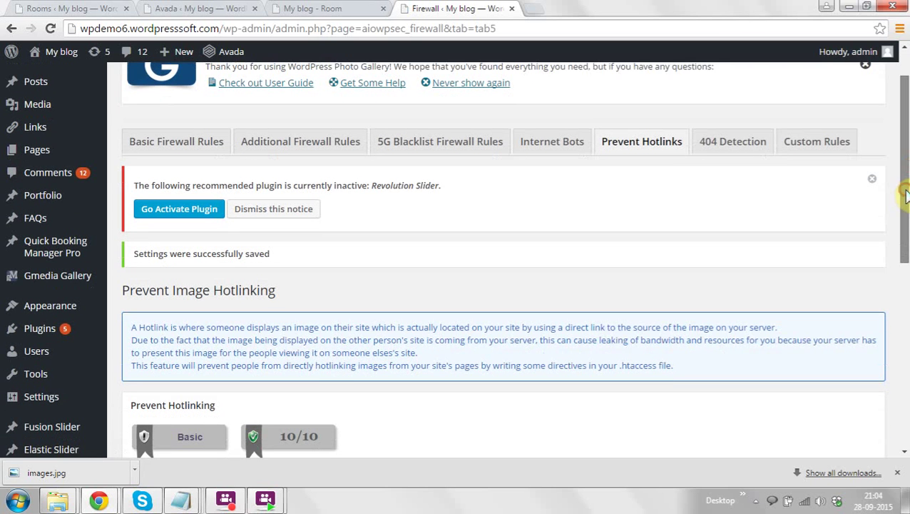
Step: Enable IP lockout for 404 events in the 404 Detection settings and save
click(729, 142)
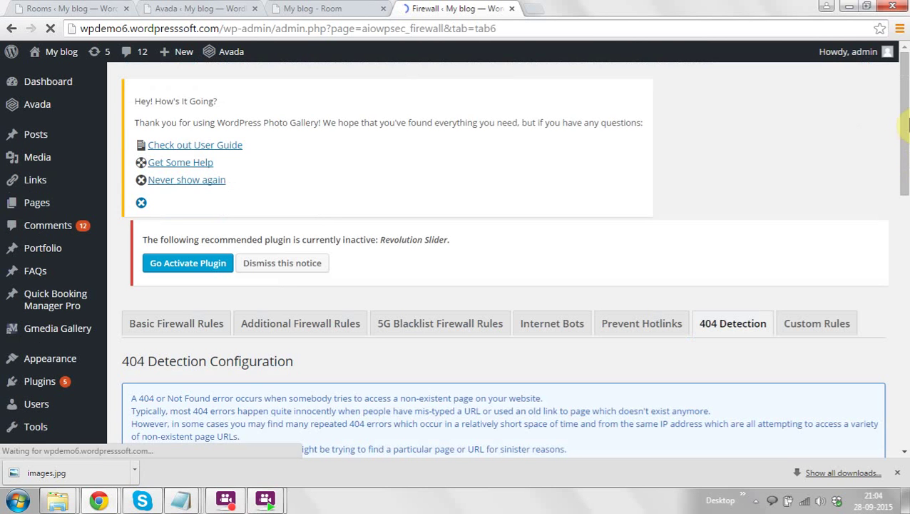
drag(908, 125, 906, 280)
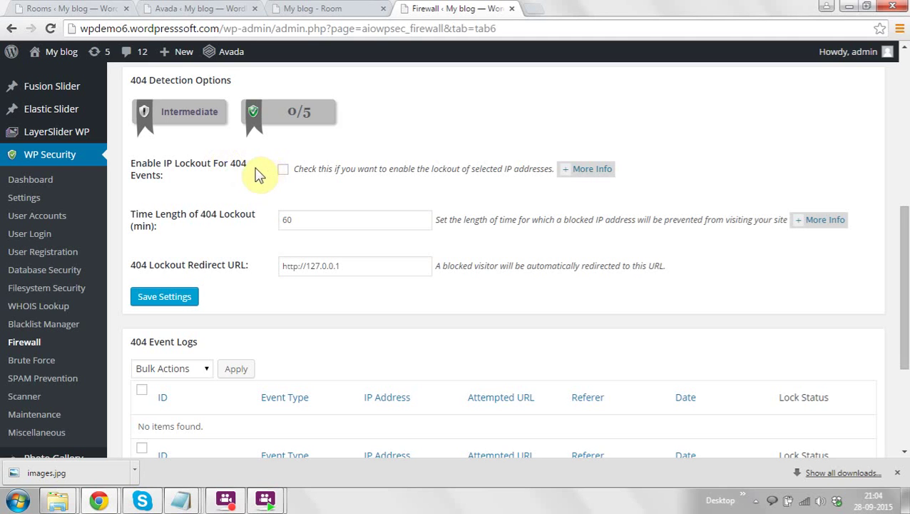
click(283, 171)
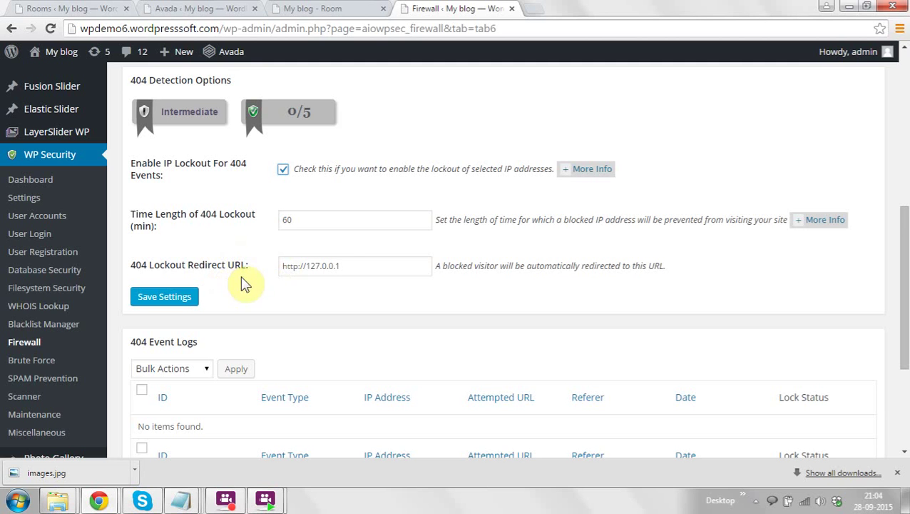
click(171, 298)
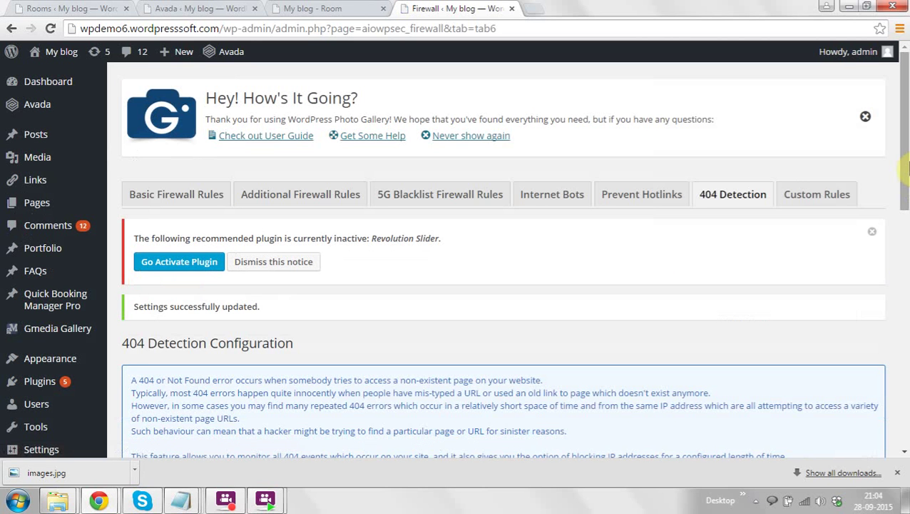
scroll(849, 202, down, 1)
Step: Review the firewall's custom .htaccess rules settings, and open WP Security's SPAM Prevention page
click(835, 194)
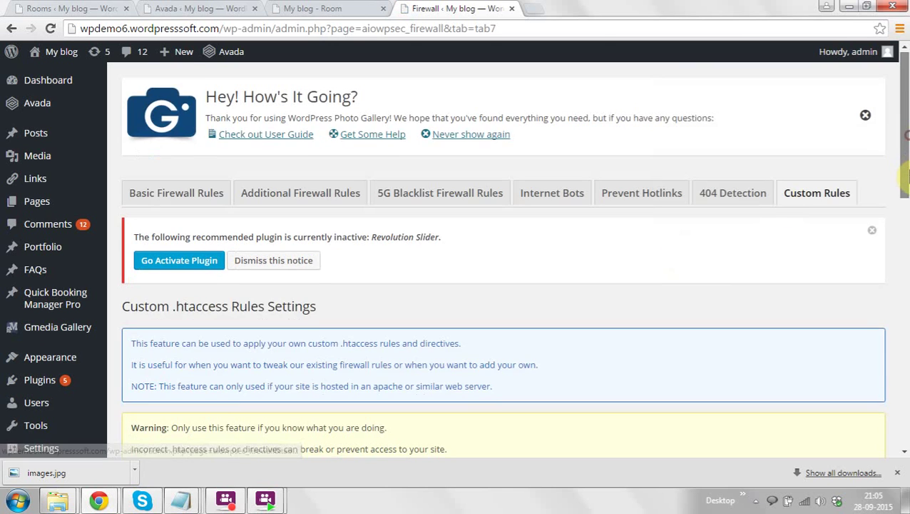
drag(904, 161, 906, 391)
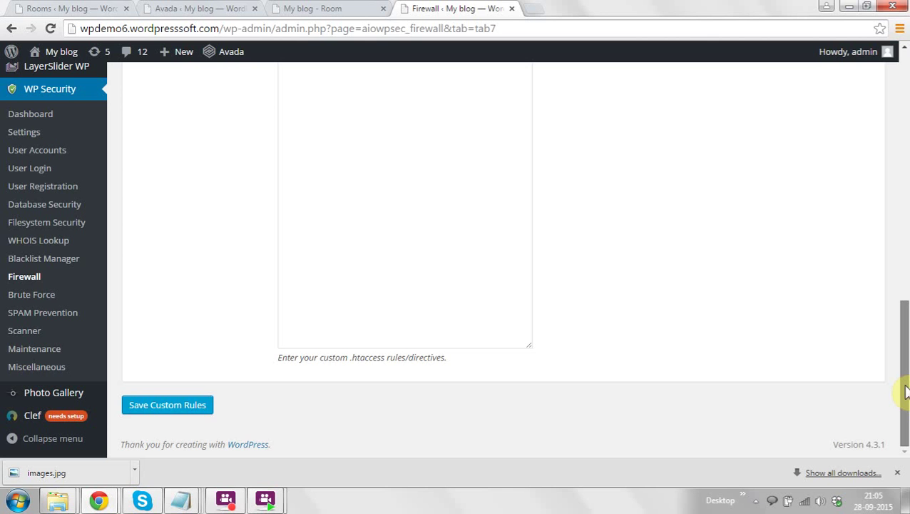
drag(906, 391, 903, 290)
click(44, 388)
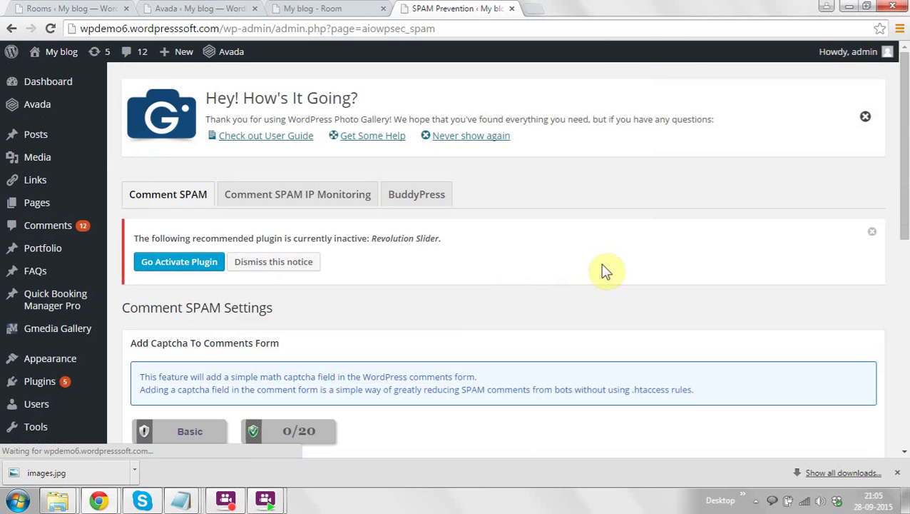
Step: Enable the captcha on comment forms and the blocking of spambot comments in the Comment SPAM settings, and save
drag(906, 146, 901, 303)
click(282, 202)
drag(904, 268, 906, 321)
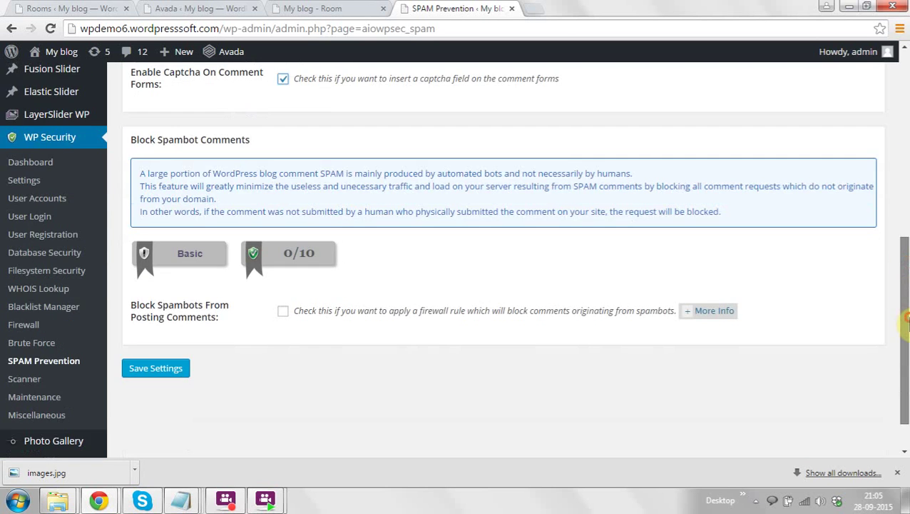
click(283, 312)
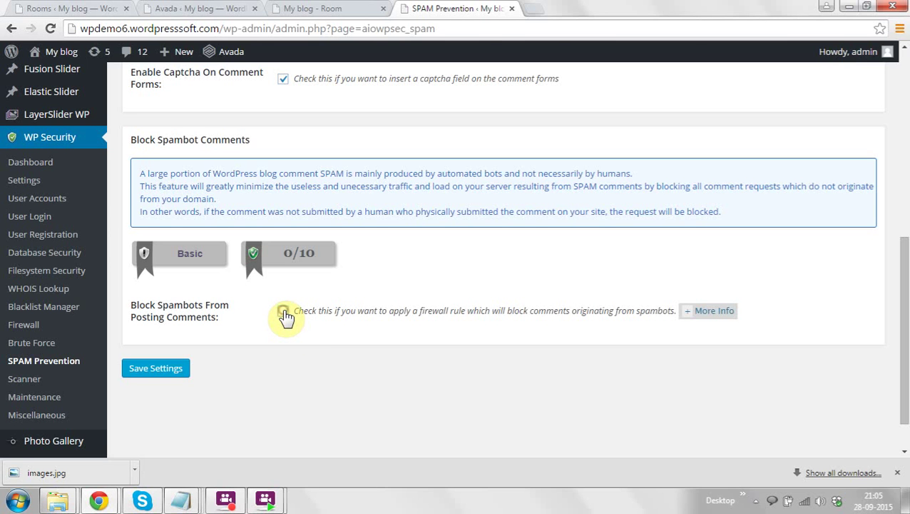
click(160, 372)
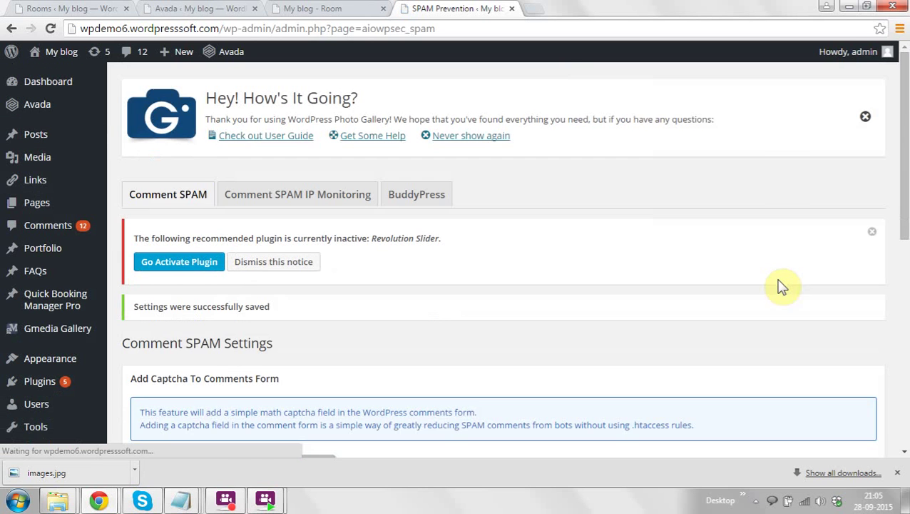
scroll(901, 258, down, 5)
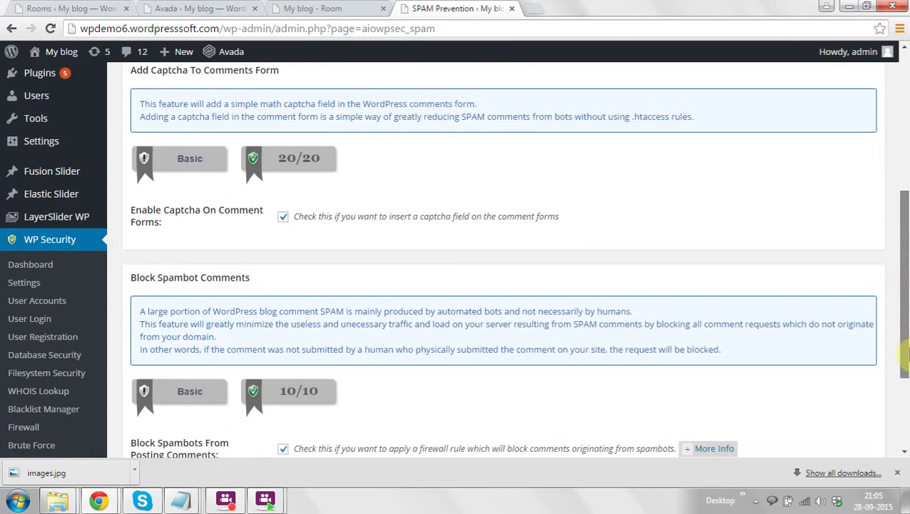
scroll(901, 357, down, 3)
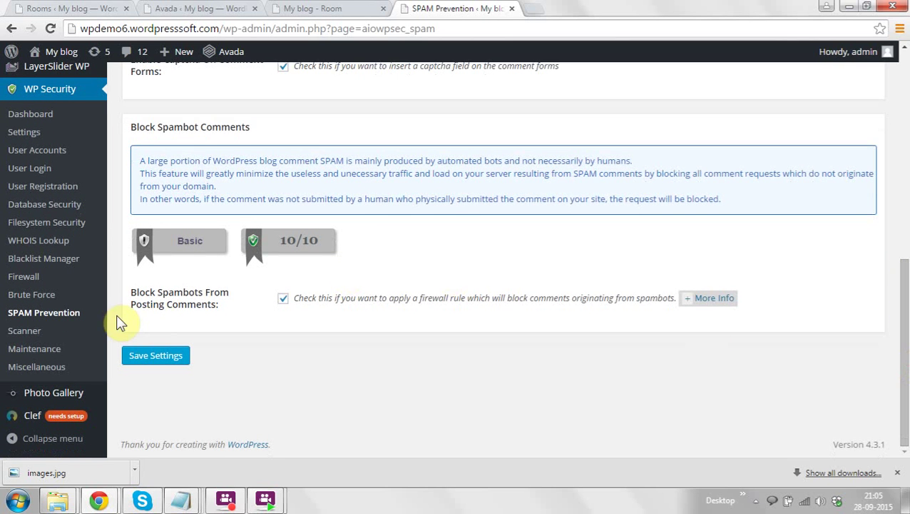
Step: In WP Security's Scanner settings, enable the automated file change detection scan and email notification of detected changes, and save
click(25, 333)
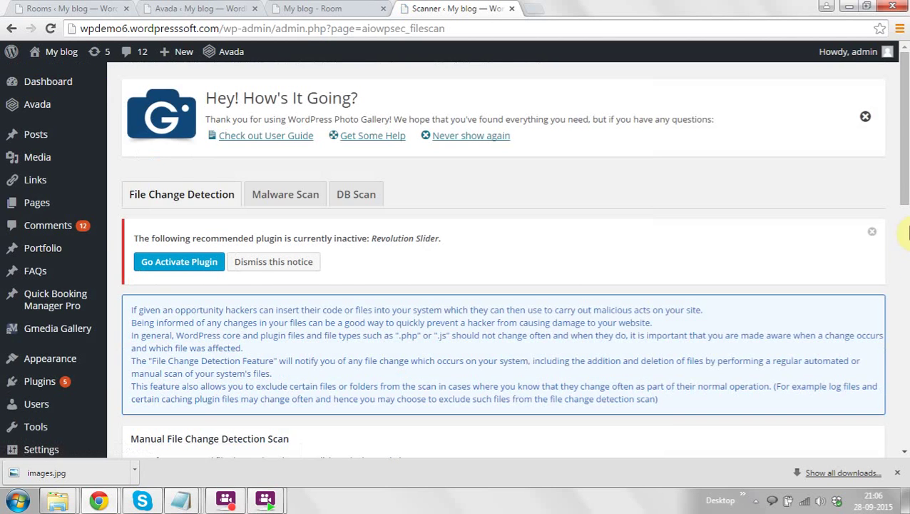
scroll(906, 246, down, 2)
scroll(906, 246, down, 2)
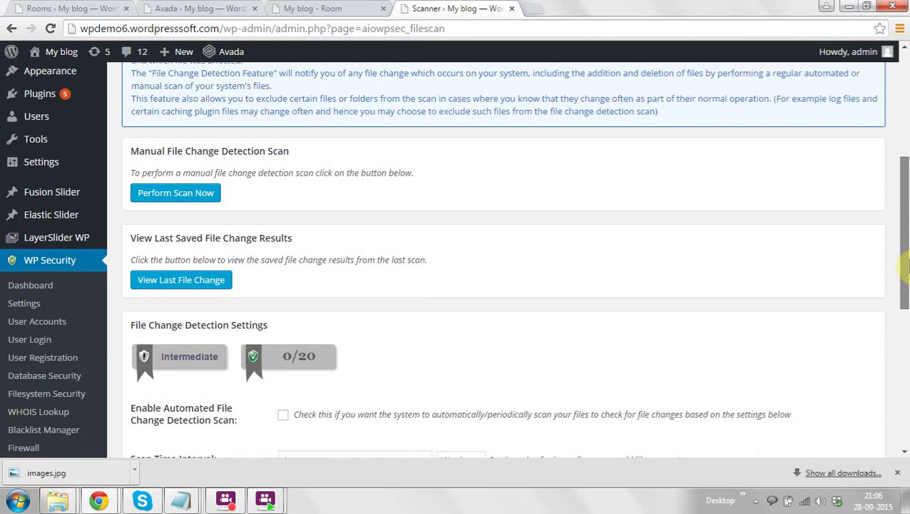
scroll(906, 285, down, 2)
scroll(906, 289, down, 1)
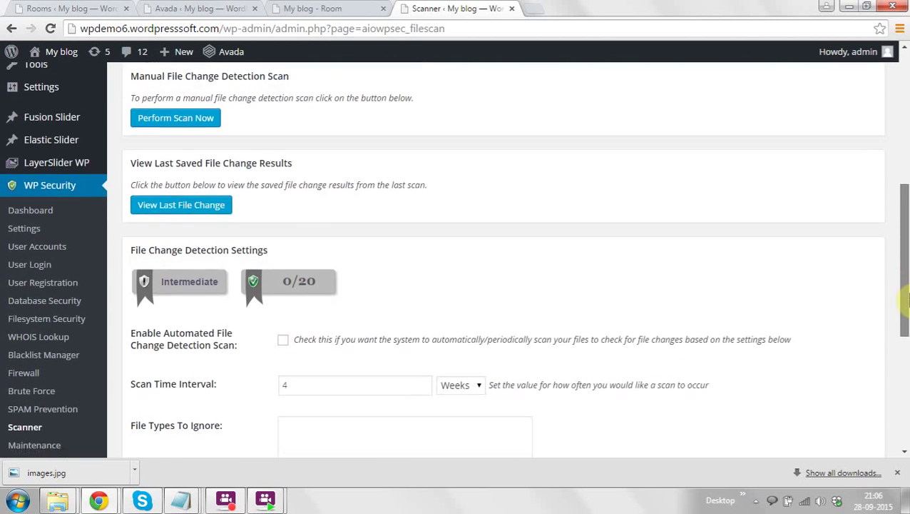
drag(906, 310, 906, 355)
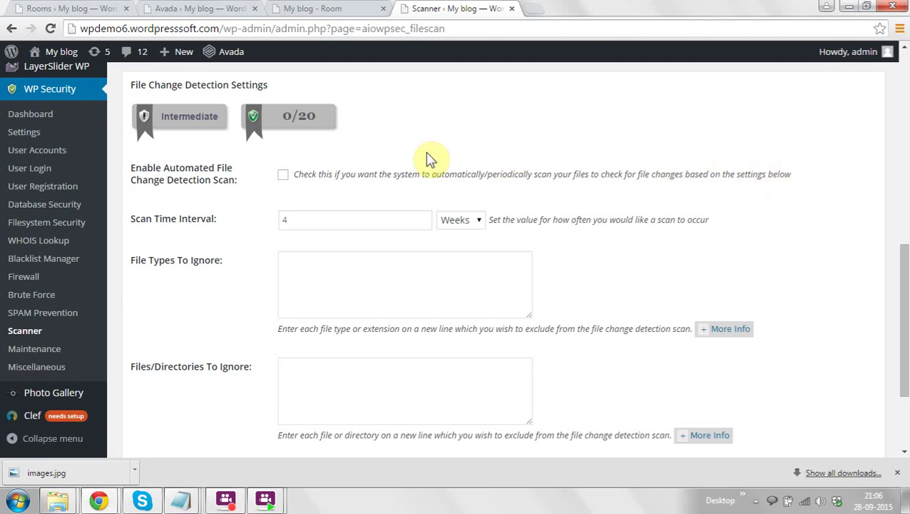
click(284, 175)
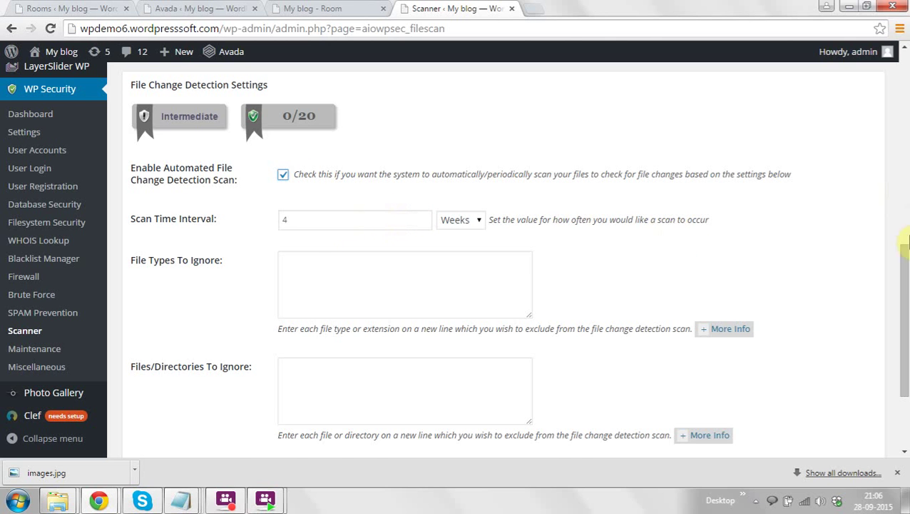
drag(906, 282, 906, 337)
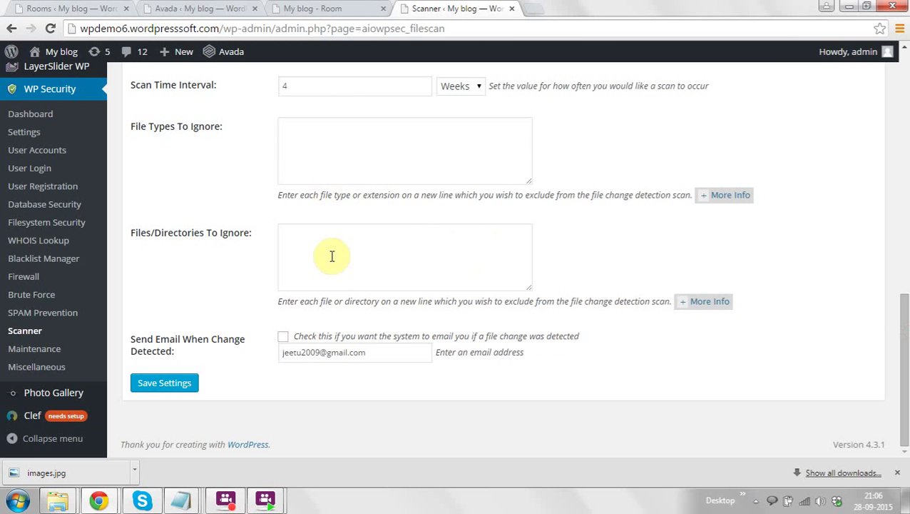
click(280, 338)
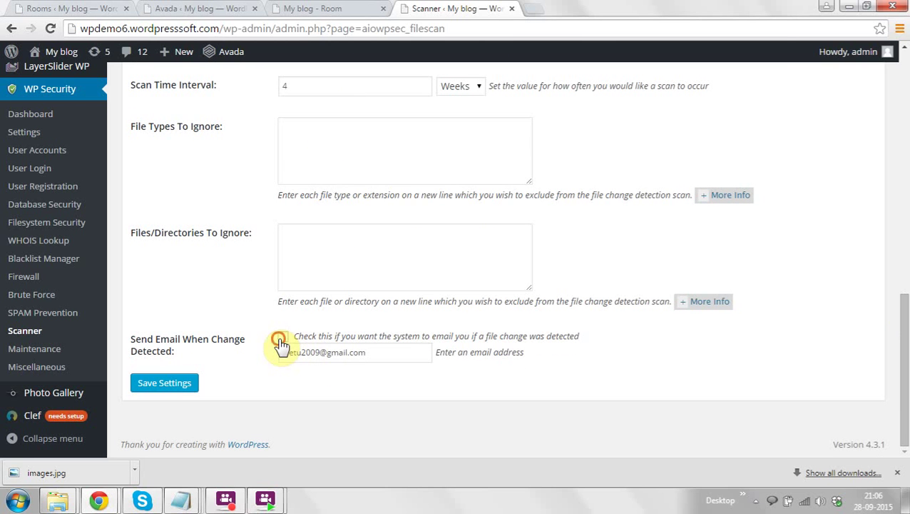
click(153, 385)
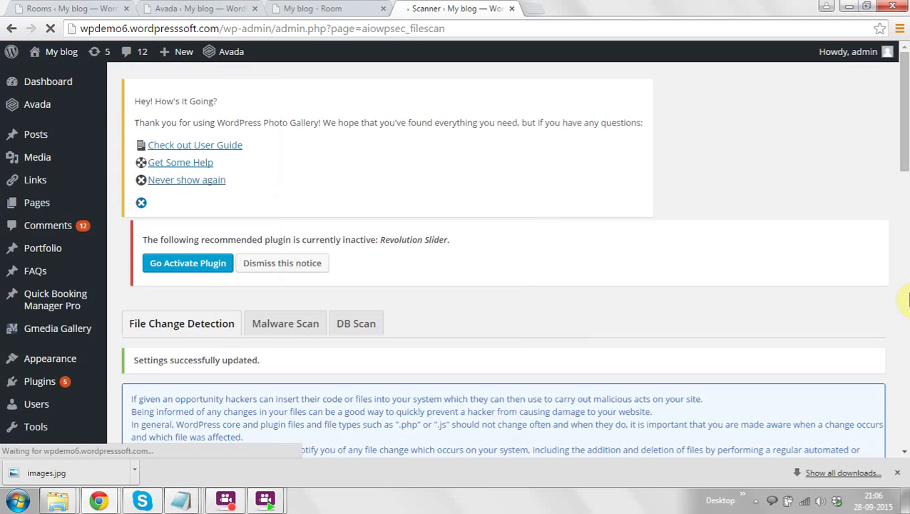
Step: Perform a manual file change detection scan
drag(907, 136, 906, 247)
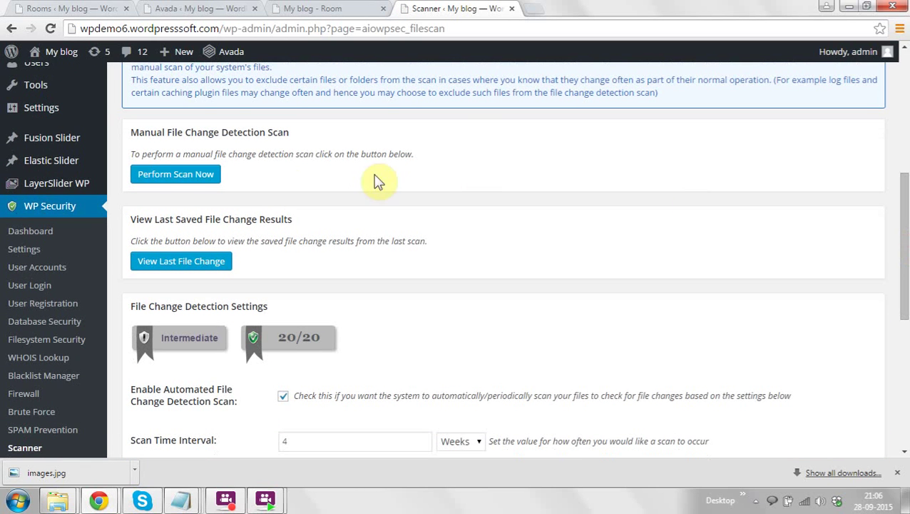
click(169, 175)
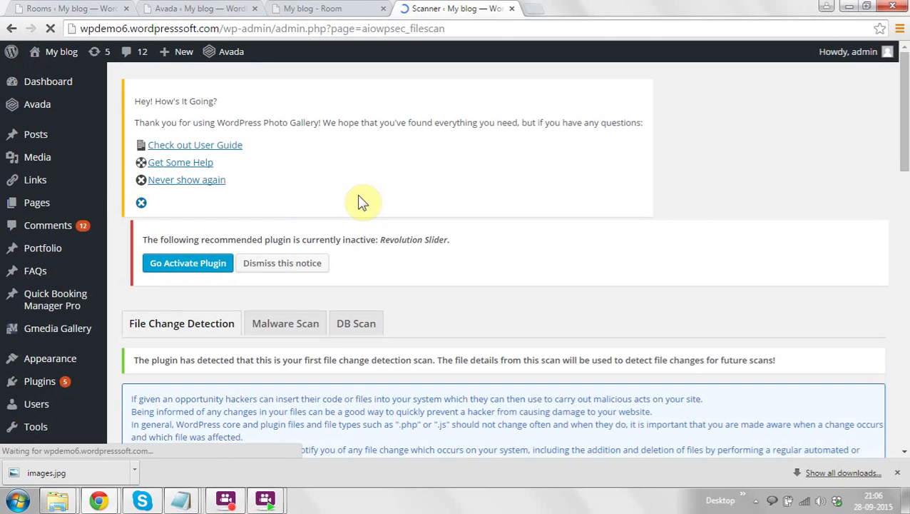
drag(905, 100, 906, 377)
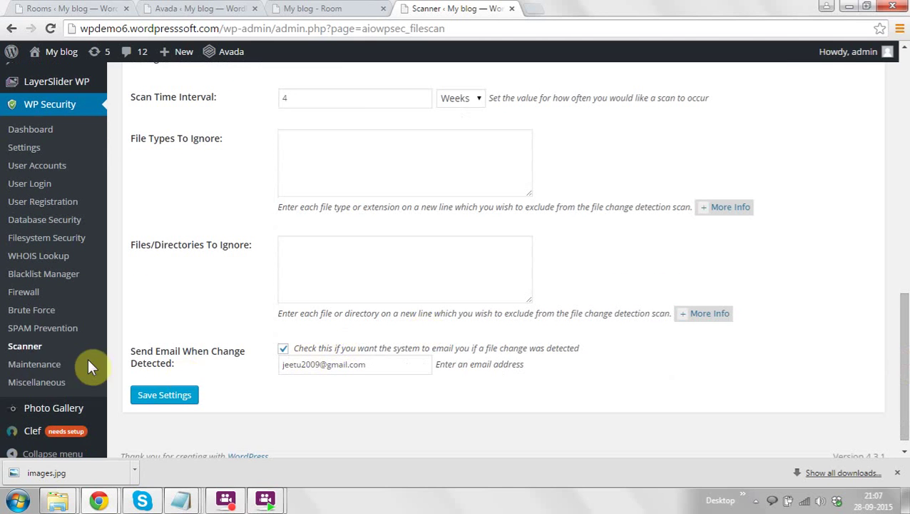
Step: In the Brute Force settings, enable the rename login page feature with the login page slug wpdemouser2 and save
click(26, 308)
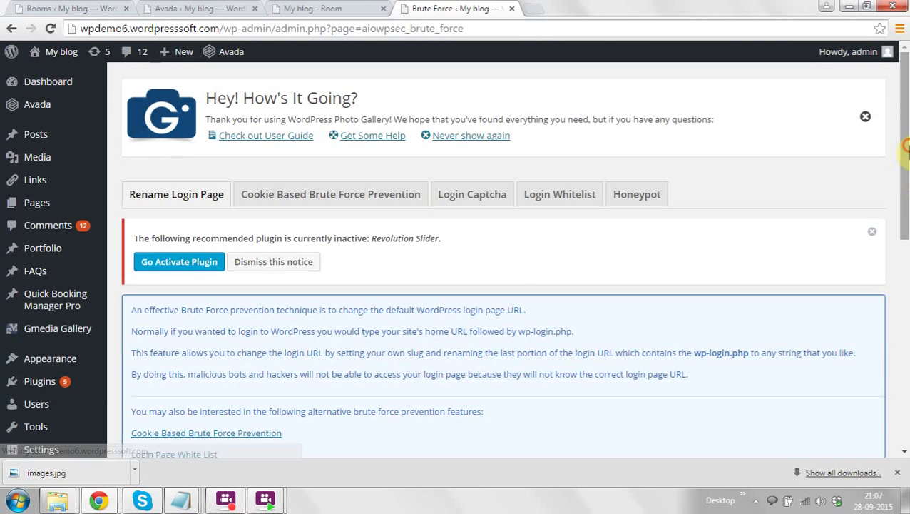
drag(904, 207, 906, 318)
click(524, 262)
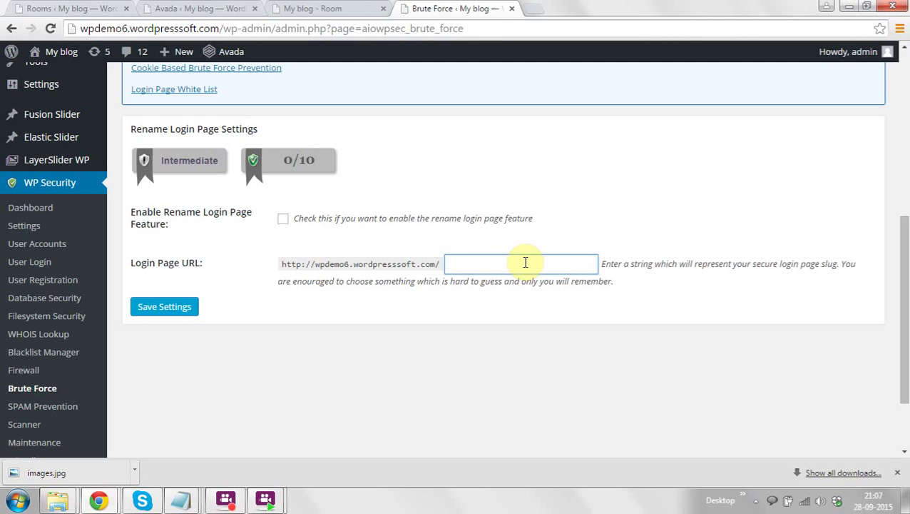
text(wpdemouser2)
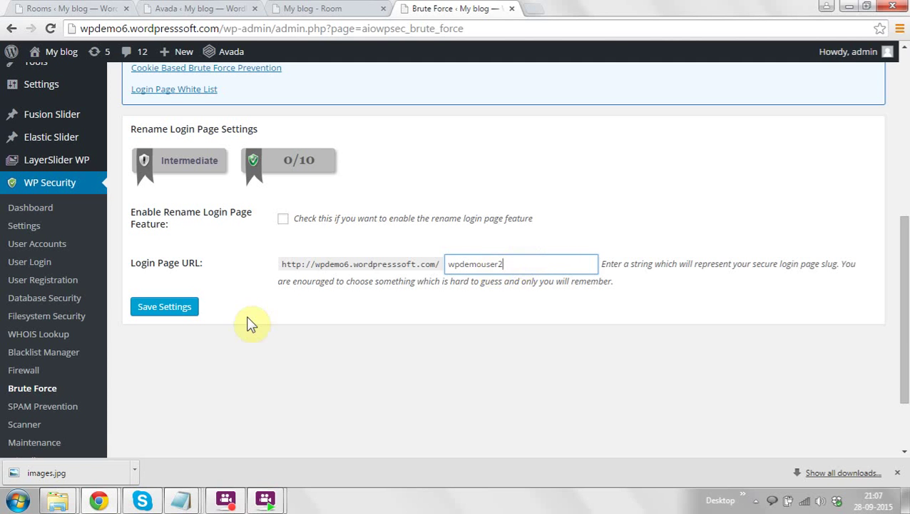
drag(278, 264, 513, 269)
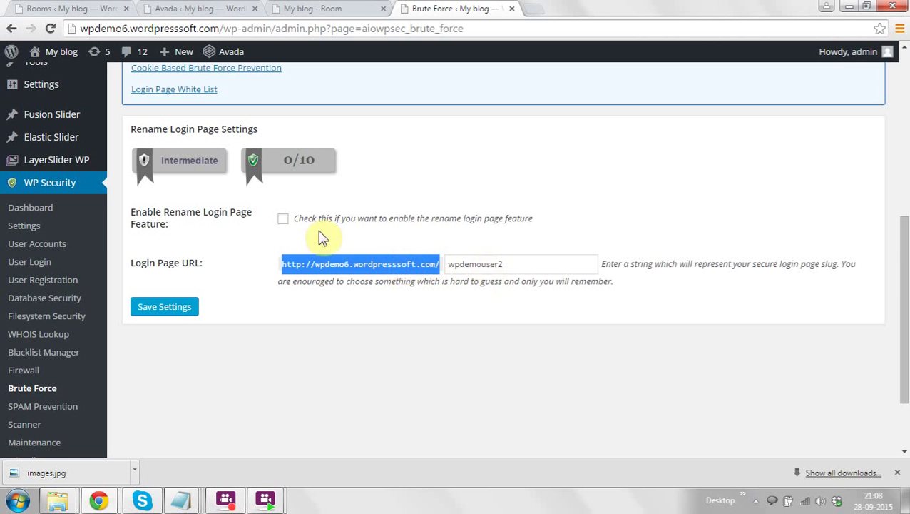
click(283, 220)
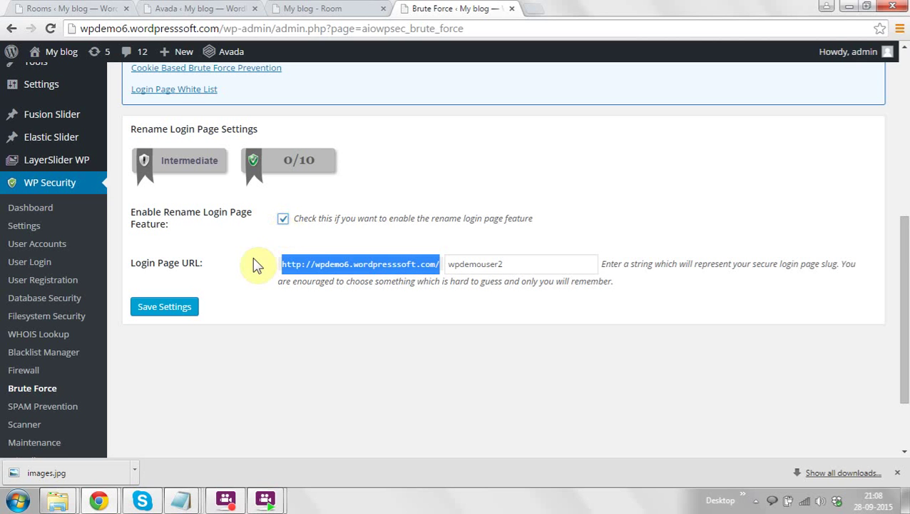
click(165, 309)
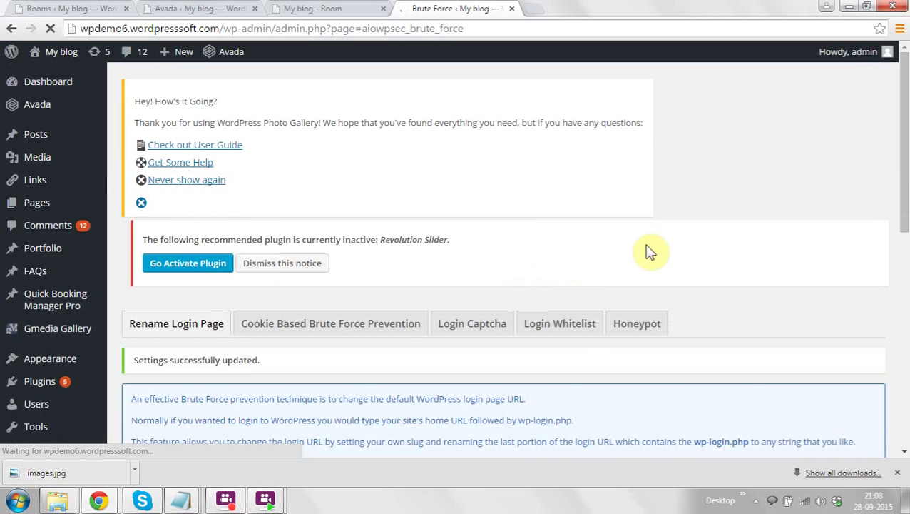
Step: Review the notice with the current login URL and the saved Rename Login Page settings
drag(904, 162, 906, 364)
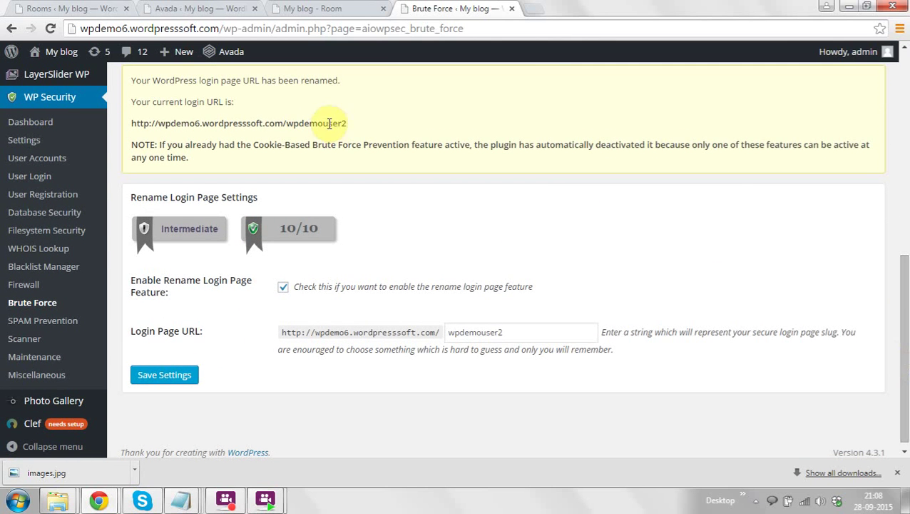
drag(348, 124, 127, 114)
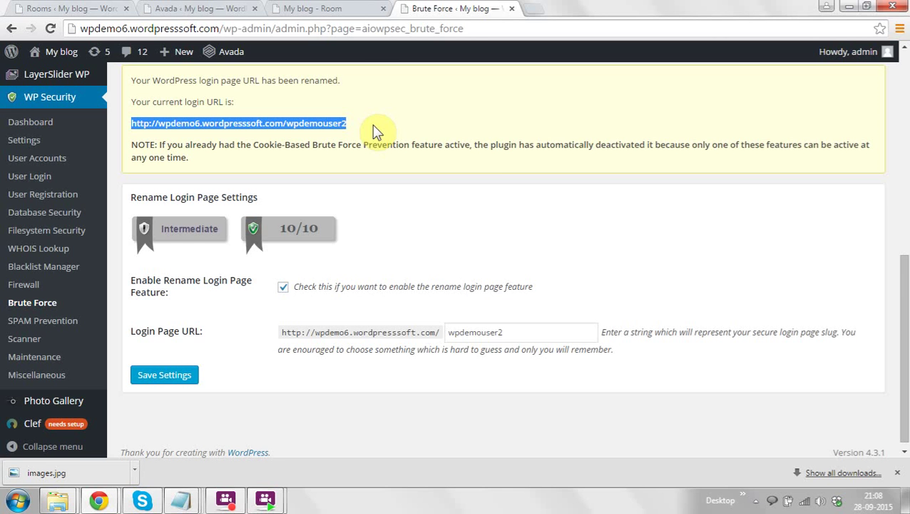
scroll(903, 307, up, 1)
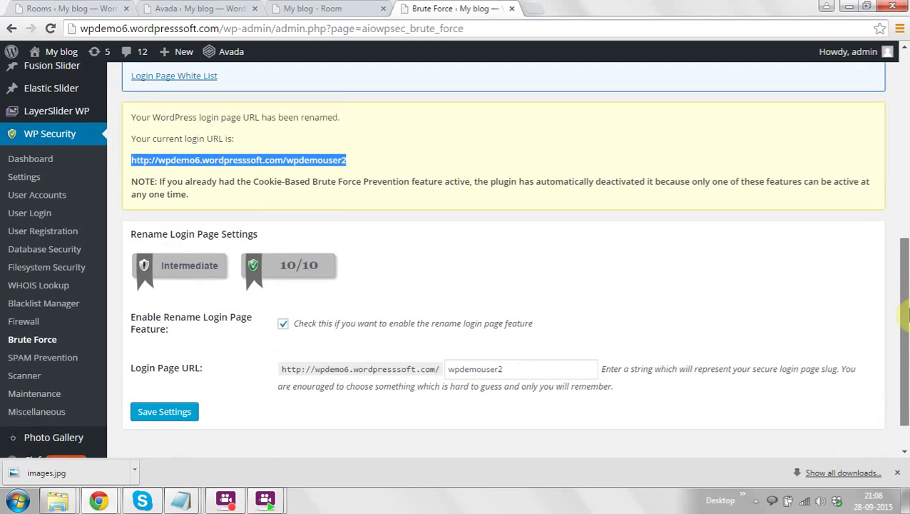
scroll(906, 314, down, 1)
scroll(906, 314, up, 1)
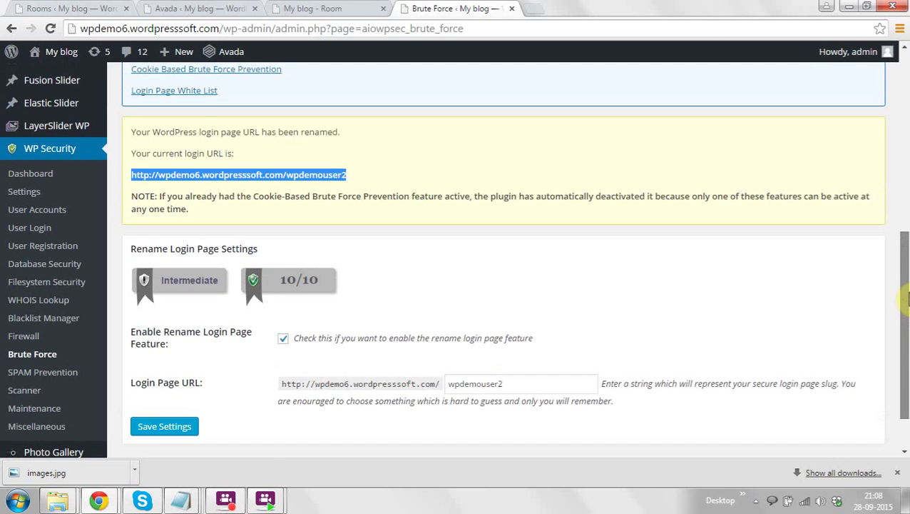
drag(906, 298, 906, 328)
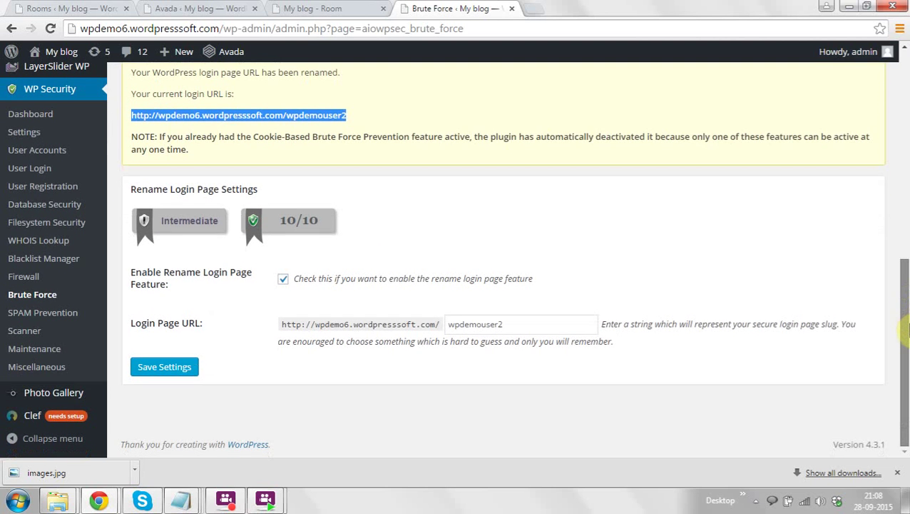
scroll(906, 334, up, 3)
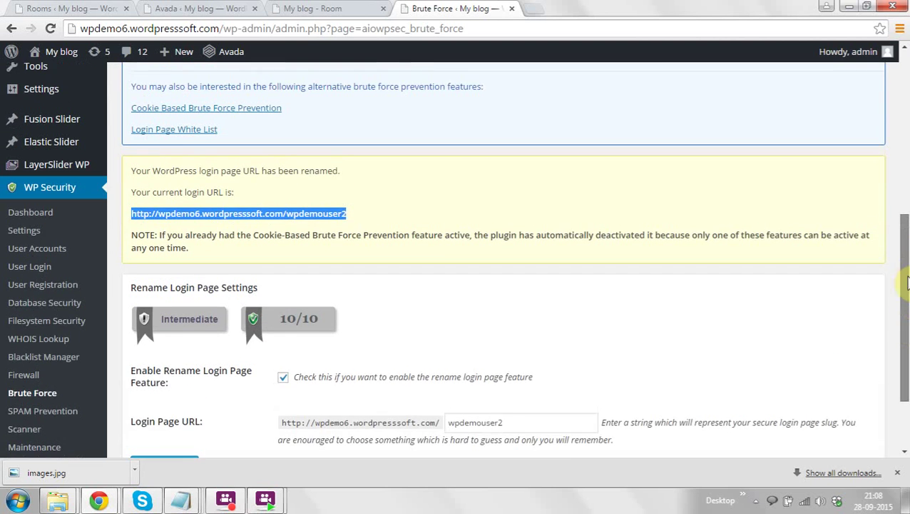
scroll(906, 340, down, 3)
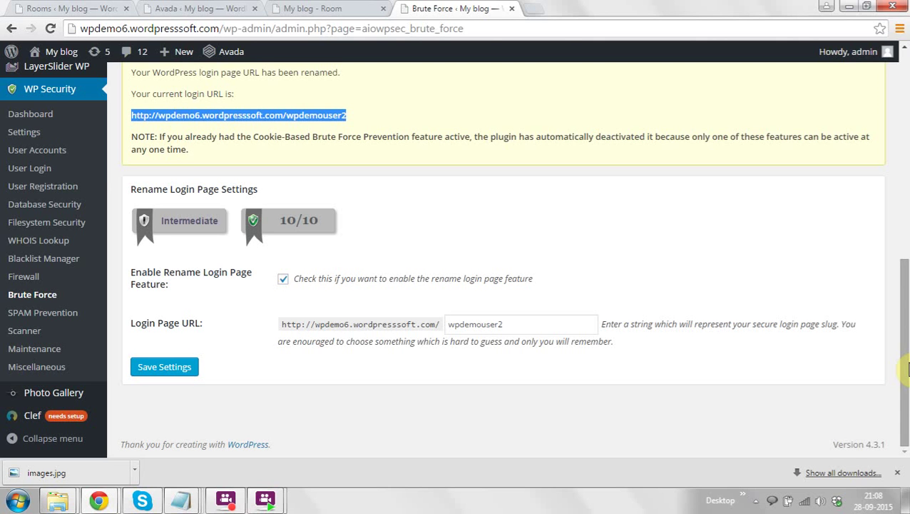
mouse_move(904, 360)
mouse_down()
mouse_move(903, 330)
mouse_move(903, 355)
mouse_up()
Step: In WP Security's User Login settings, enable the login lockdown feature
click(25, 207)
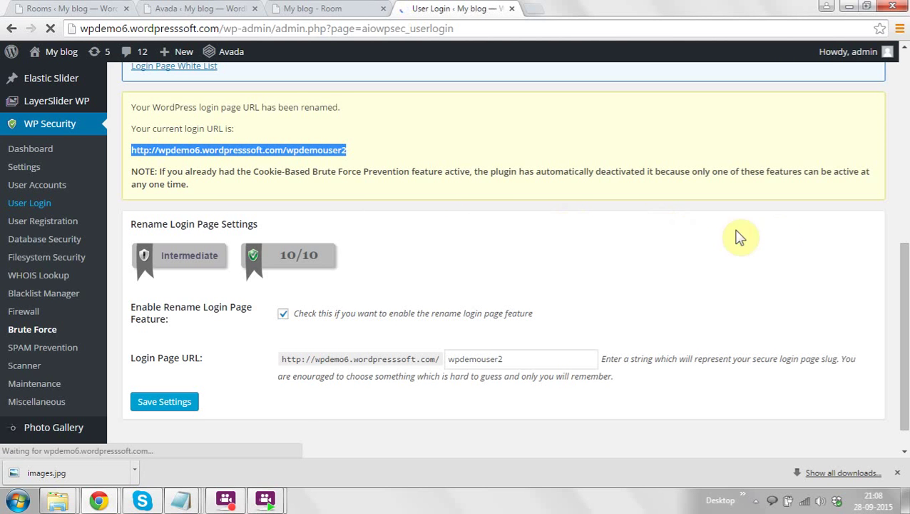
scroll(906, 236, down, 2)
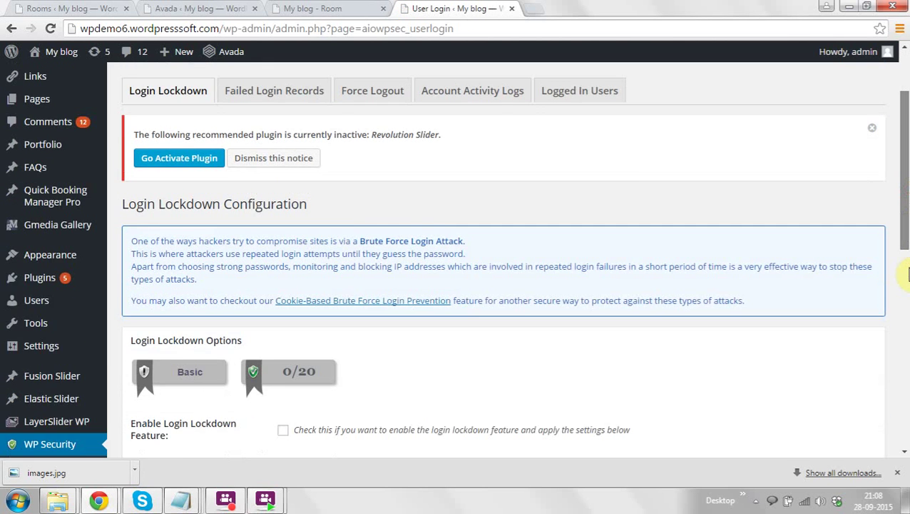
scroll(908, 275, down, 3)
scroll(906, 325, down, 2)
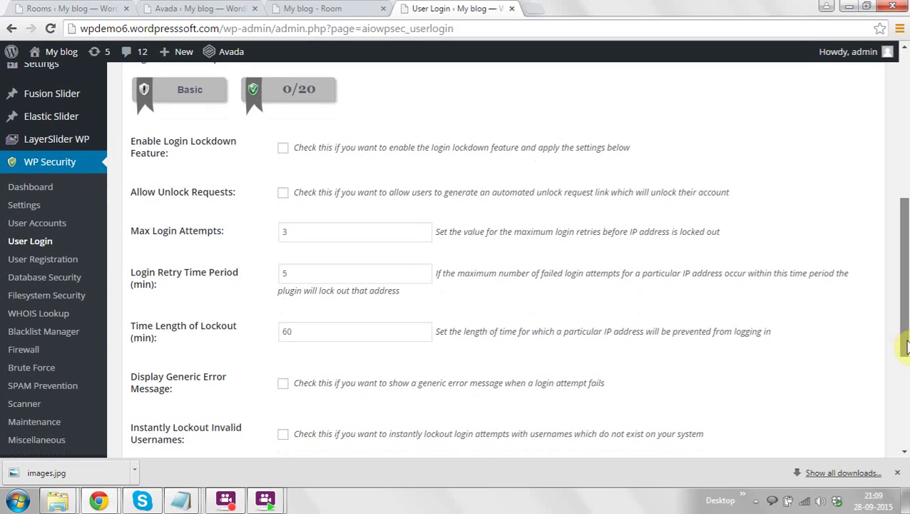
scroll(908, 346, down, 1)
click(283, 135)
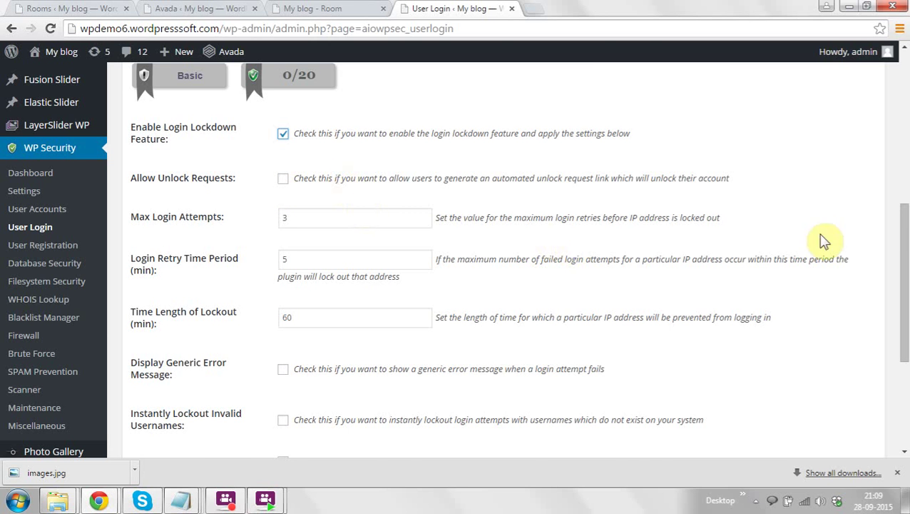
Step: Enable the generic error message, instant lockout of invalid usernames and email notification of lockouts, and save the login lockdown settings
drag(904, 249, 905, 292)
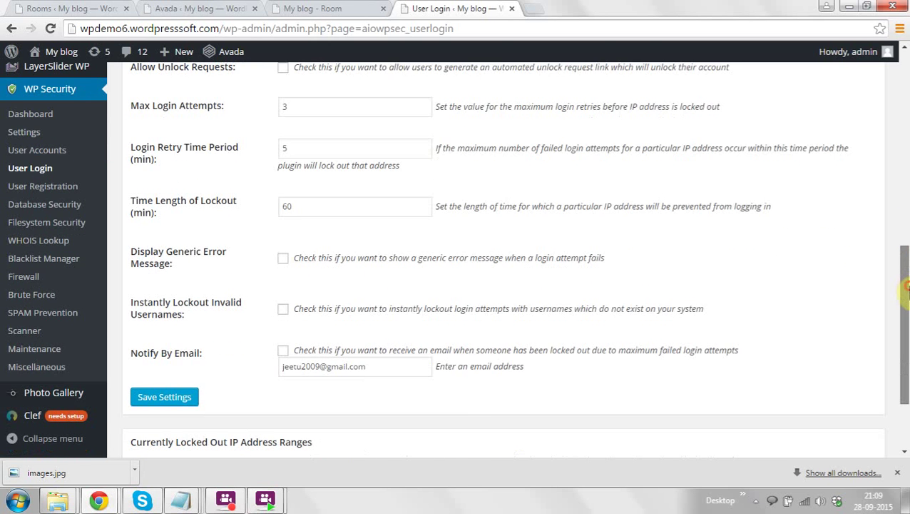
click(284, 261)
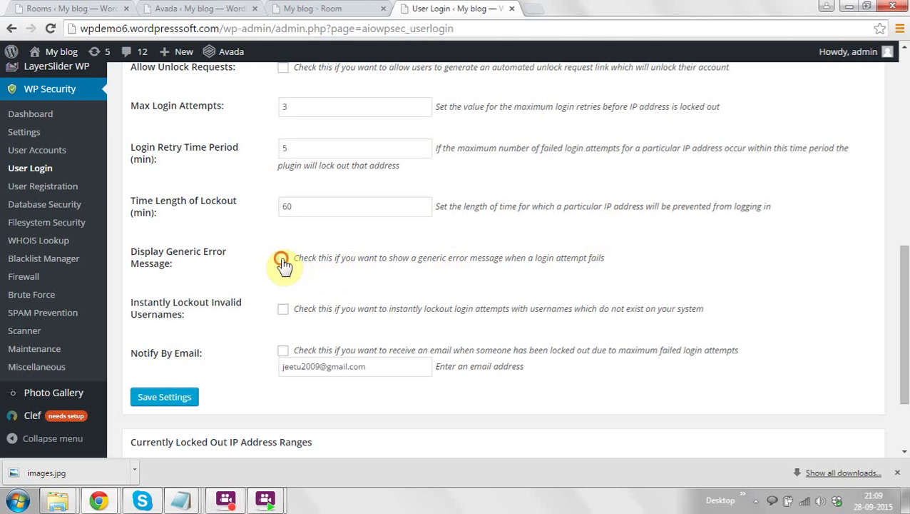
click(284, 311)
click(175, 400)
click(283, 350)
click(172, 408)
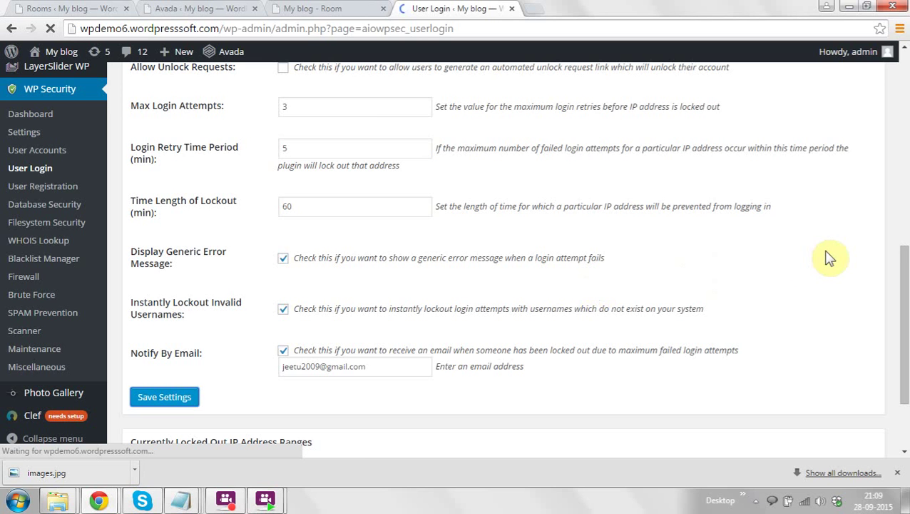
Step: Review the saved Login Lockdown options, from the enabled feature and attempt limits down to the locked out IP address ranges section
scroll(905, 248, down, 5)
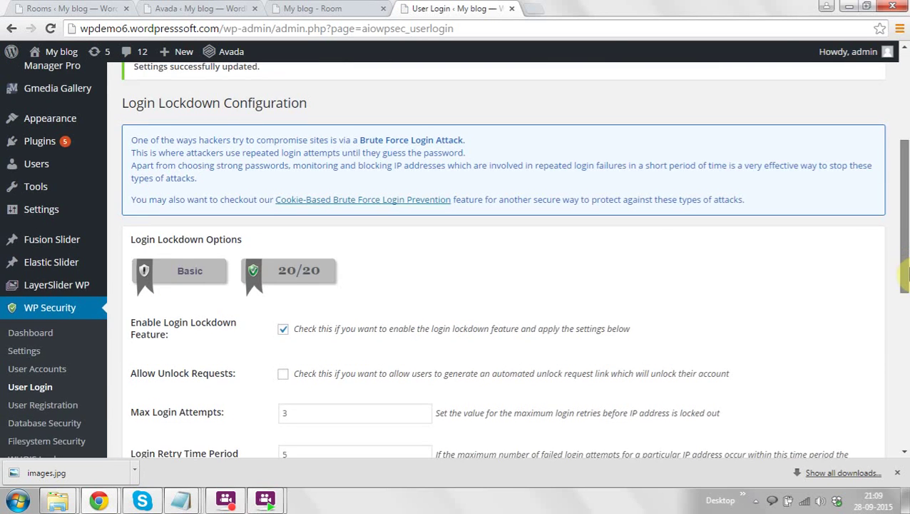
drag(904, 271, 906, 319)
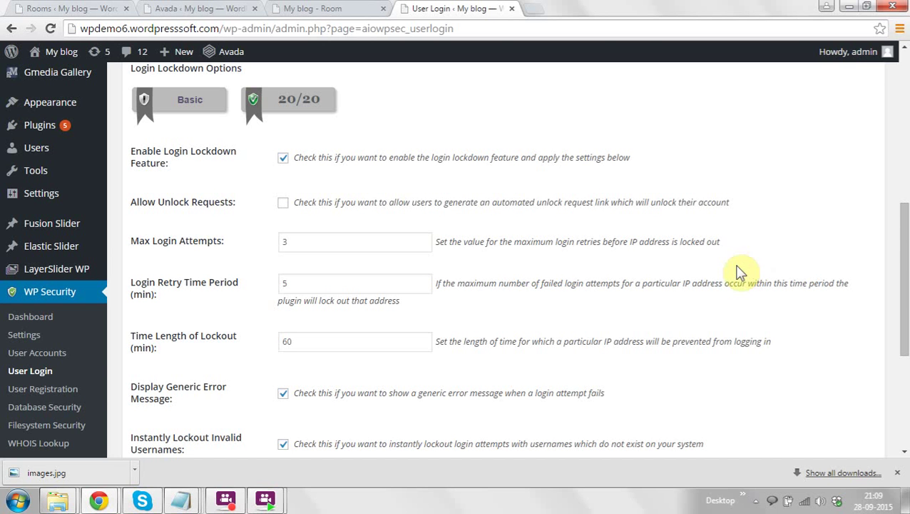
drag(902, 270, 904, 329)
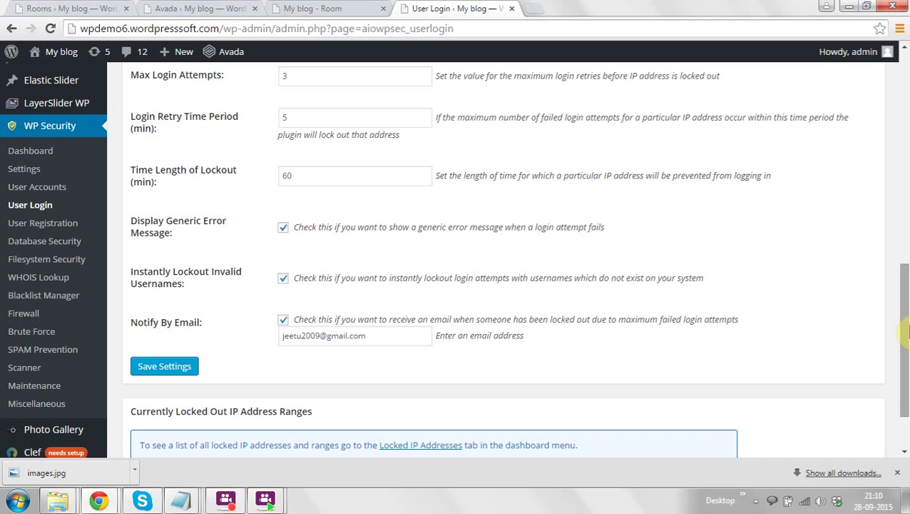
drag(904, 329, 906, 346)
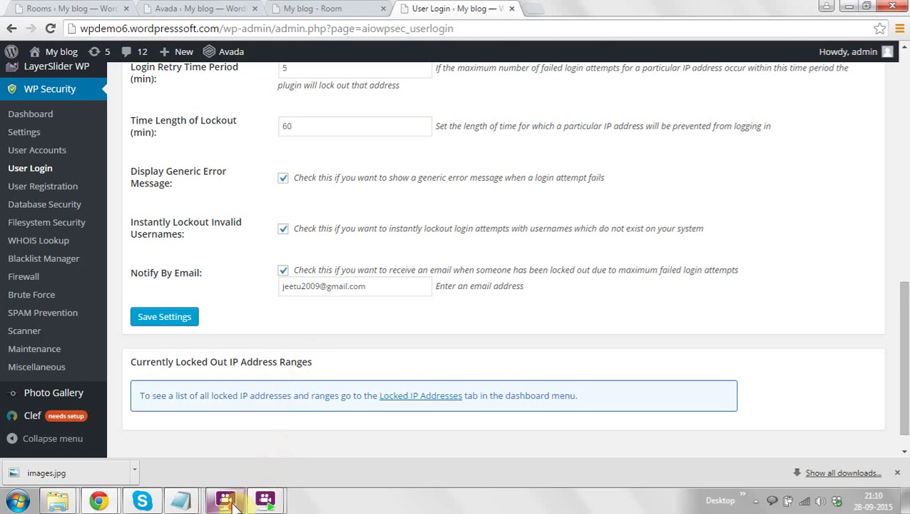
mouse_move(230, 503)
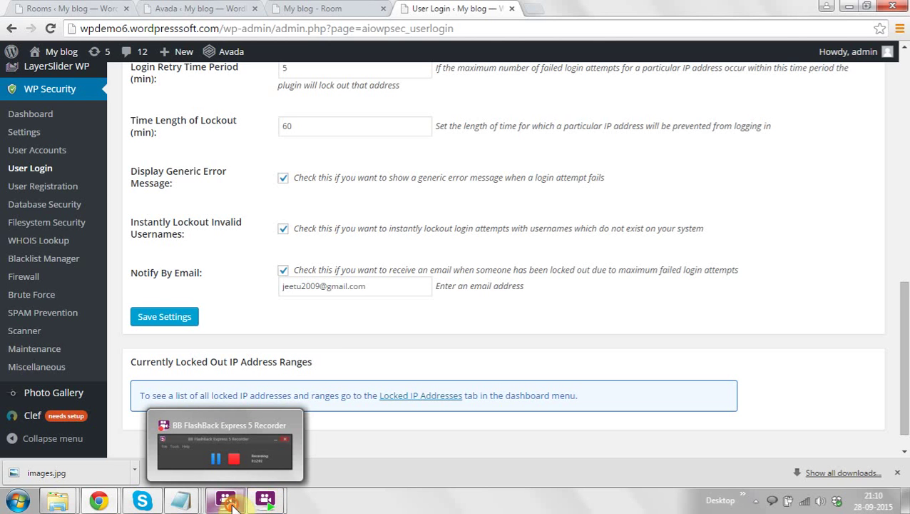